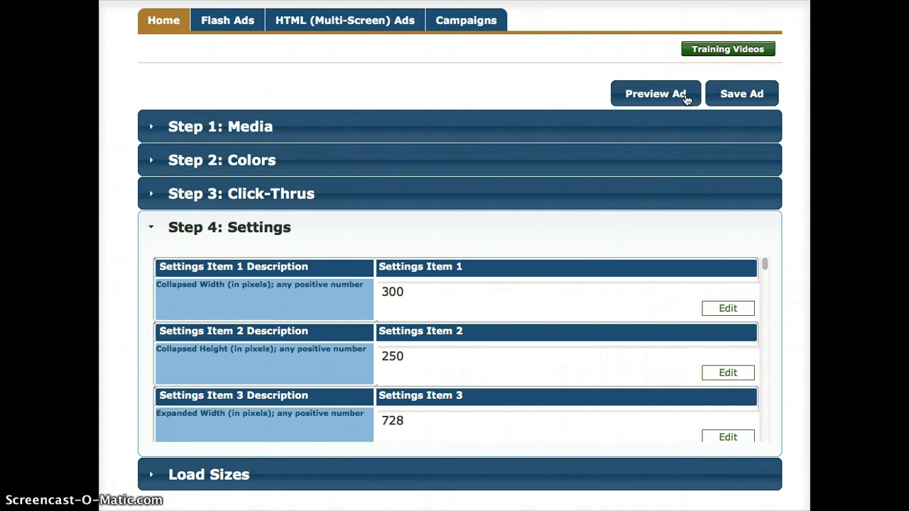
- Preview the ad, toggle it between its collapsed and expanded states several times, and close the preview
left_click(651, 91)
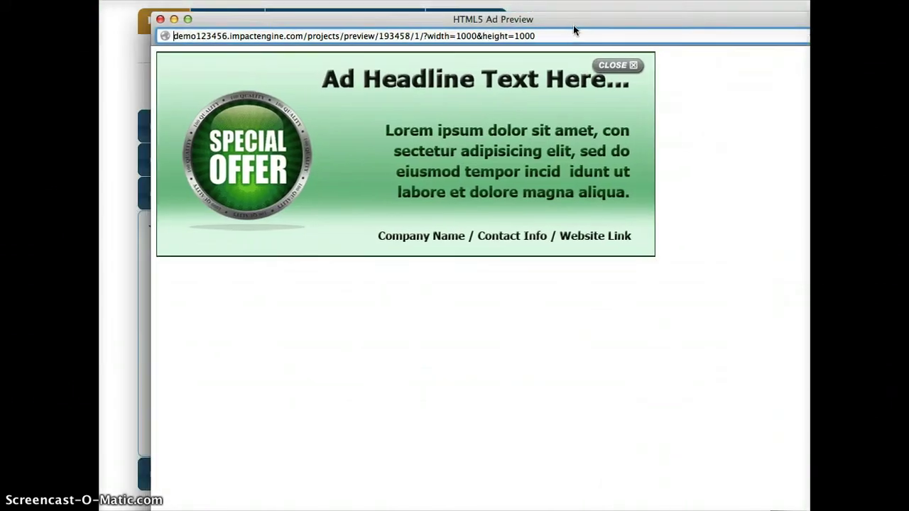
left_click(632, 68)
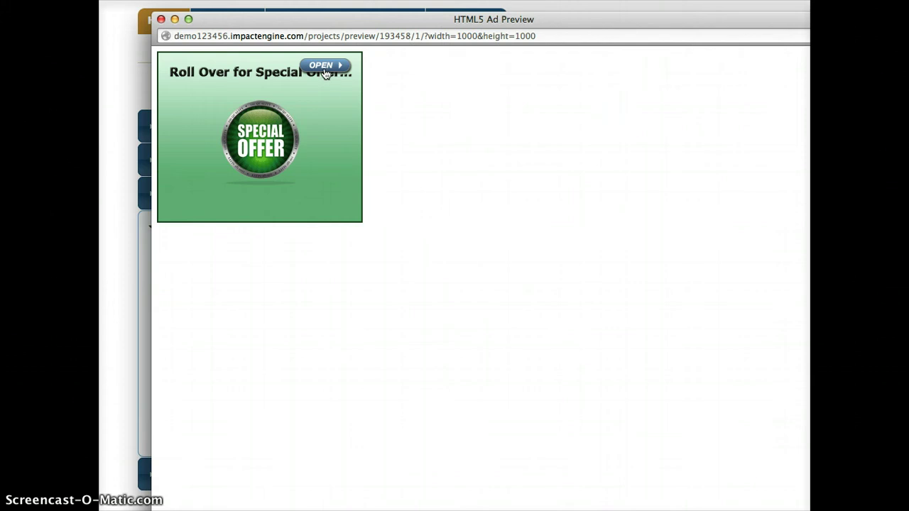
mouse_move(328, 76)
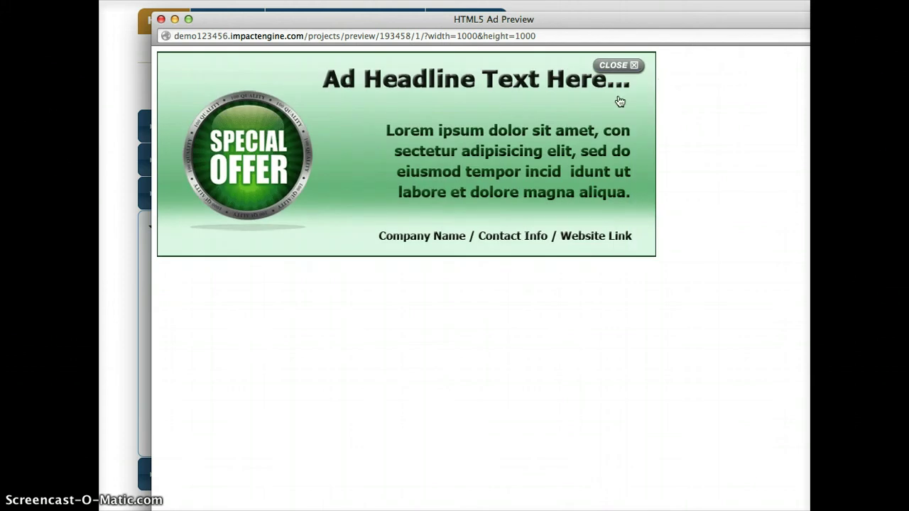
left_click(622, 69)
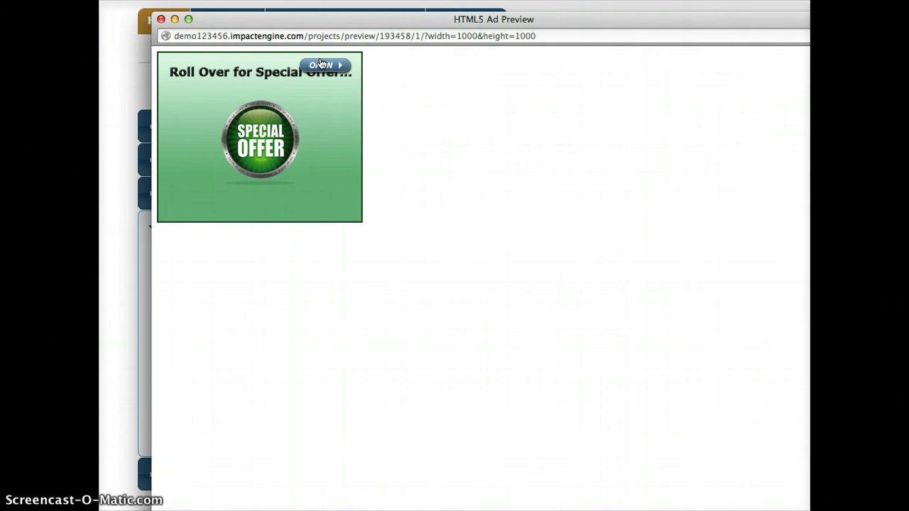
left_click(324, 72)
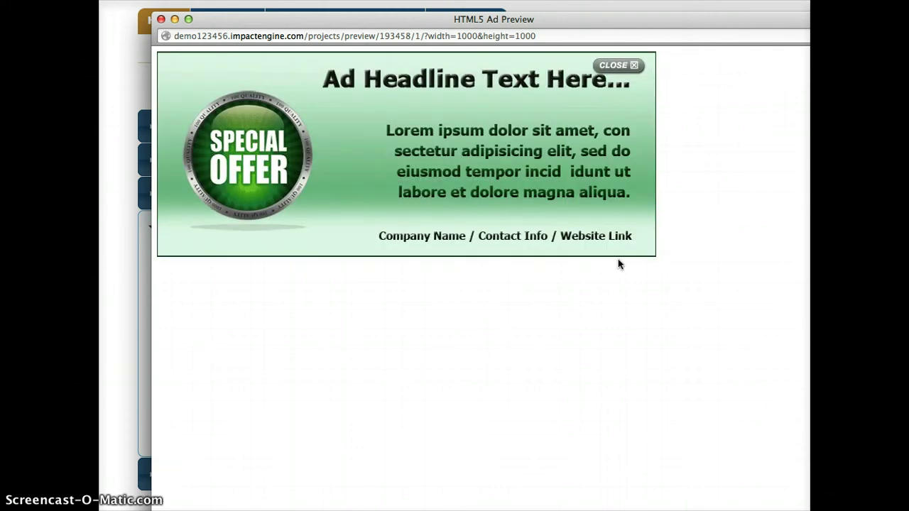
left_click(618, 64)
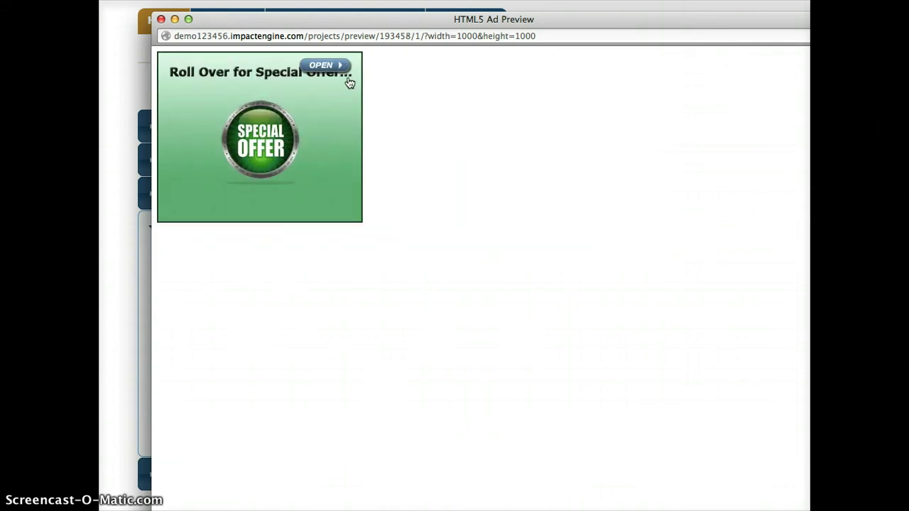
left_click(329, 68)
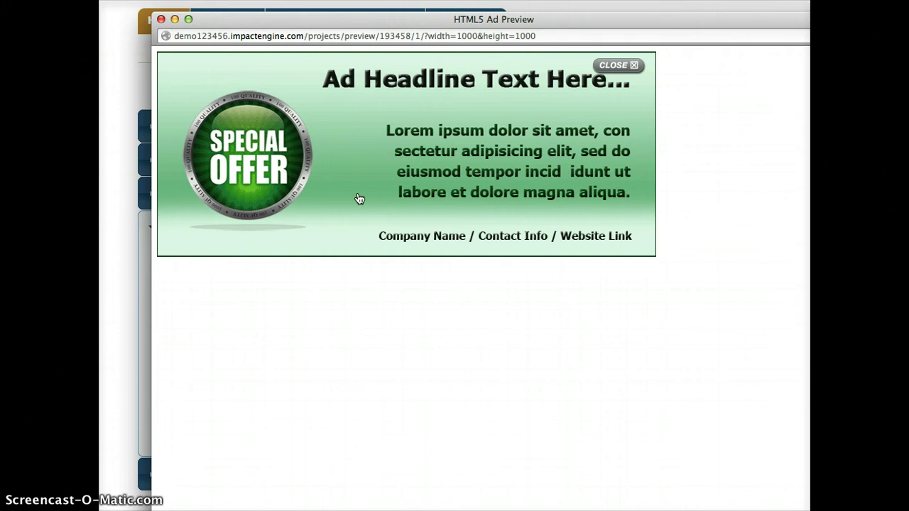
left_click(162, 19)
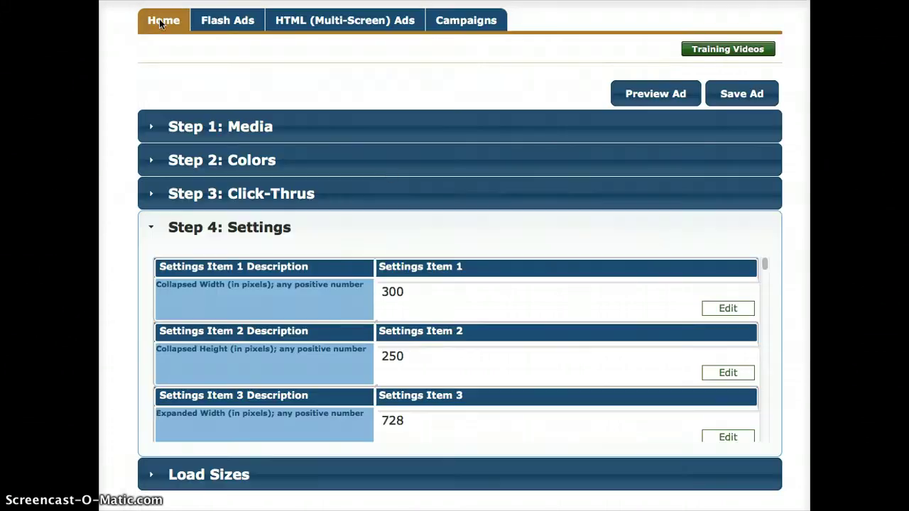
- Replace the Collapsed Container Media with 728x90_collapsed.gif from the Gallery
left_click(414, 137)
left_click(726, 206)
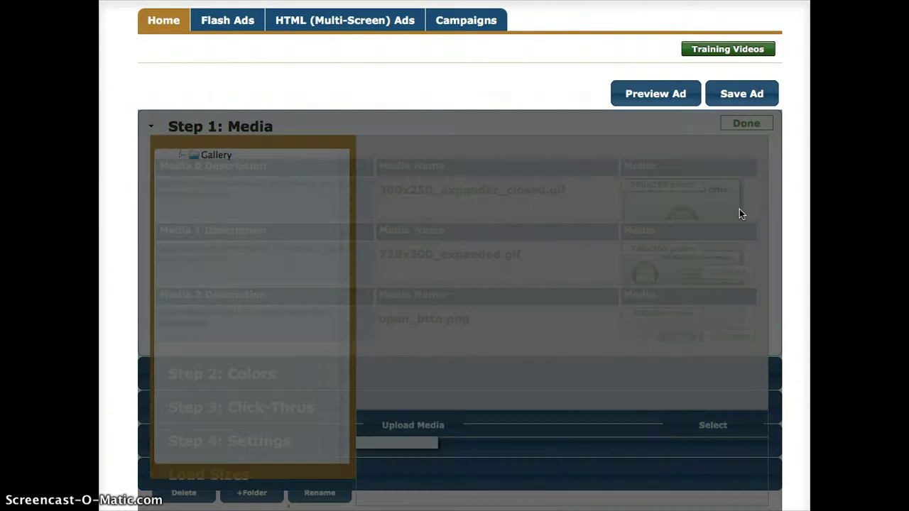
left_click(181, 155)
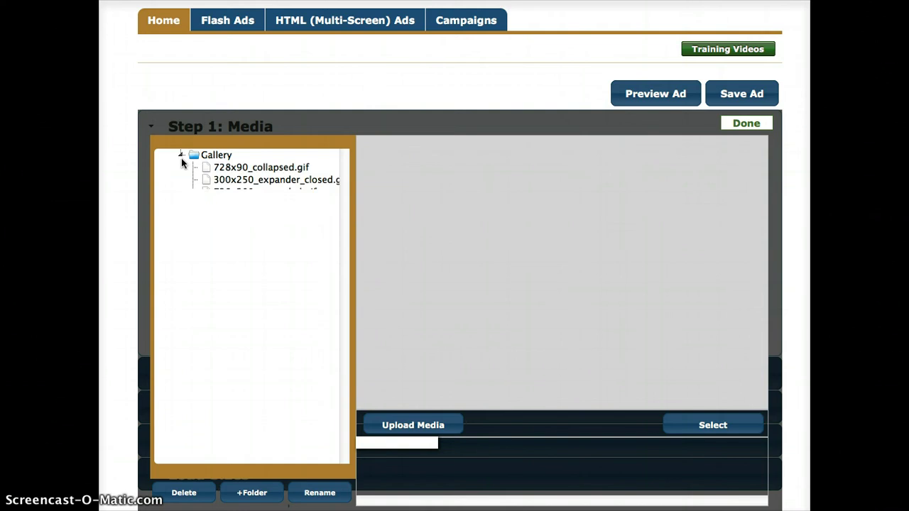
left_click(240, 168)
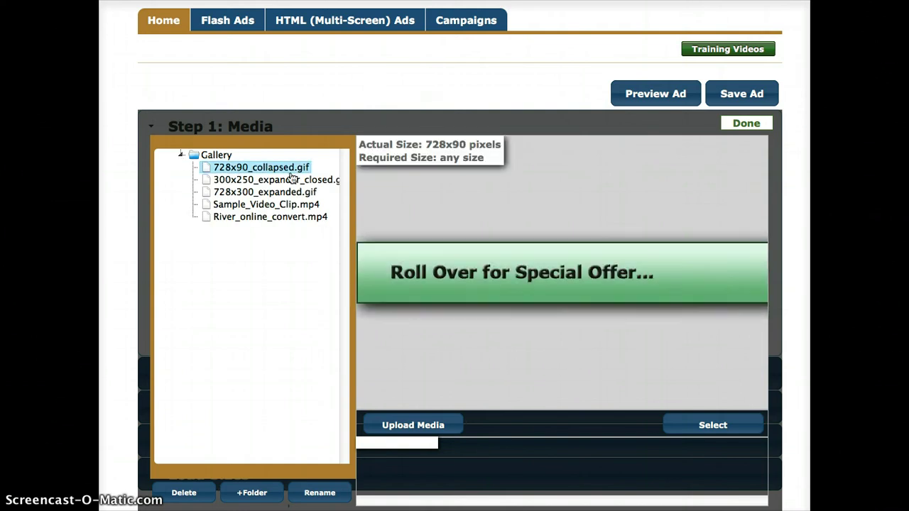
left_click(713, 426)
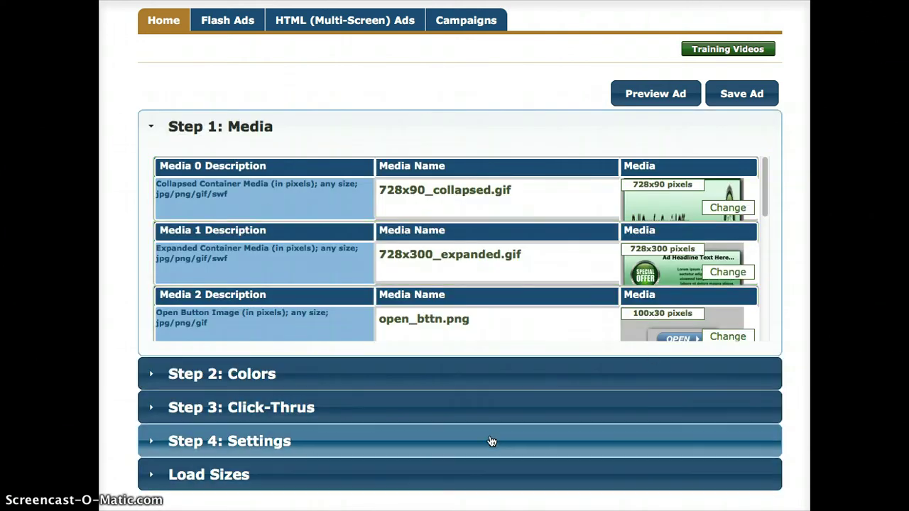
- Set the Collapsed Width to 728 and the Collapsed Height to 90 pixels, and save the ad
left_click(491, 443)
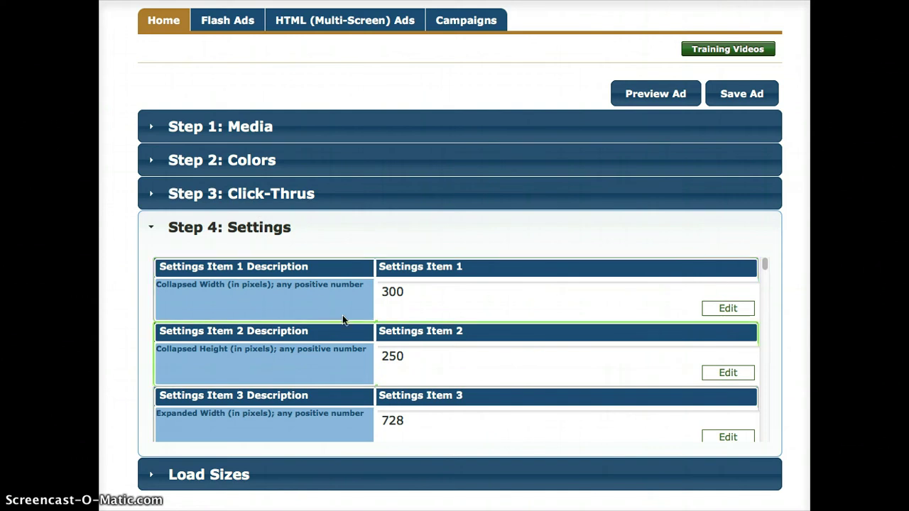
left_click(421, 298)
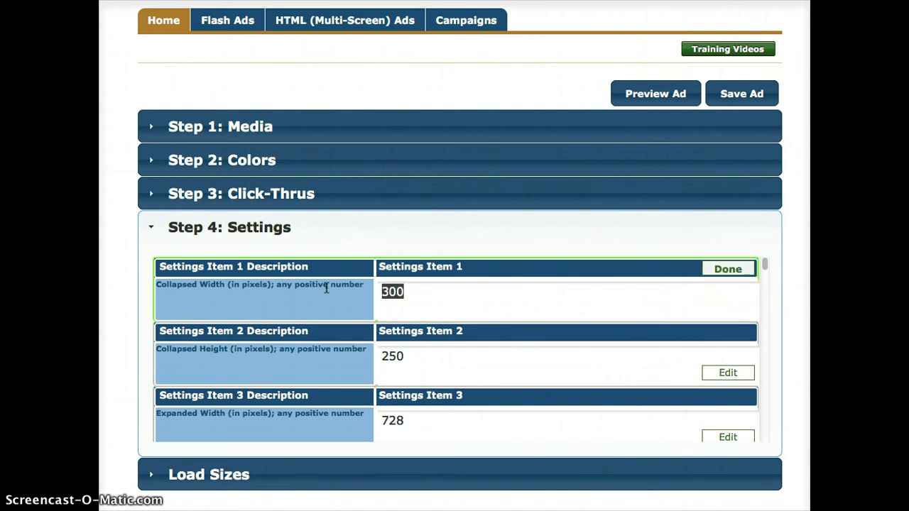
type("728")
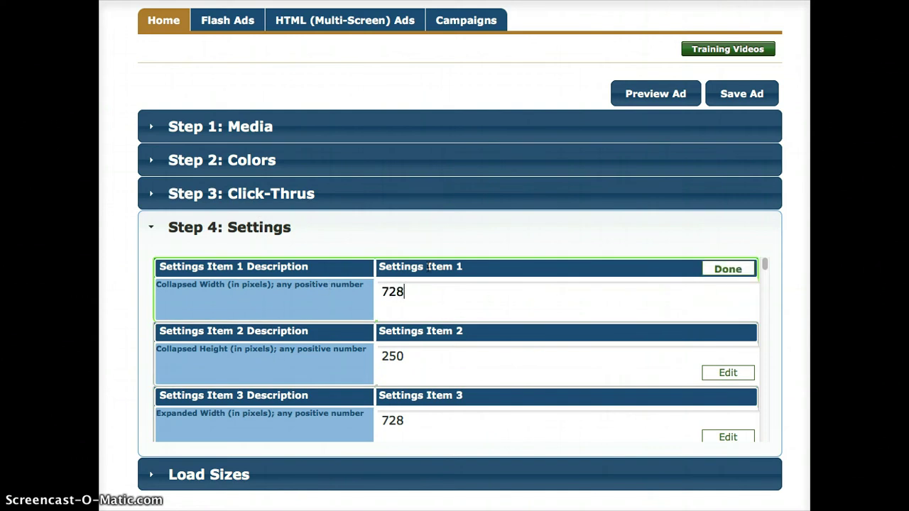
left_click(277, 336)
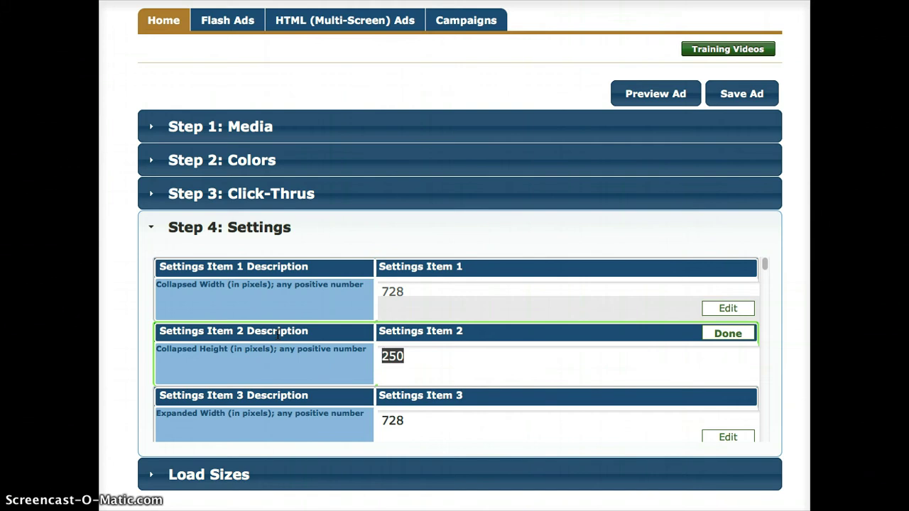
type("90")
left_click(720, 100)
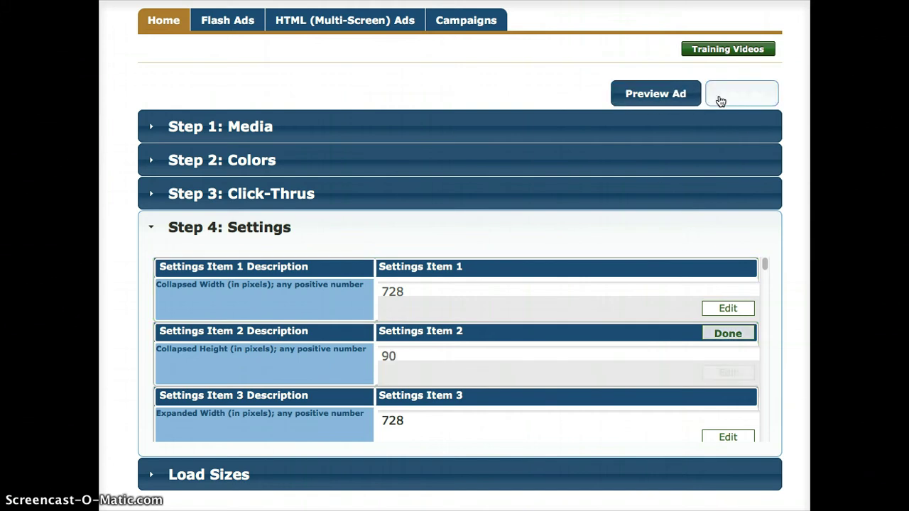
- Preview the ad with the 728x90 banner, expand and collapse it once, and close the preview
left_click(668, 101)
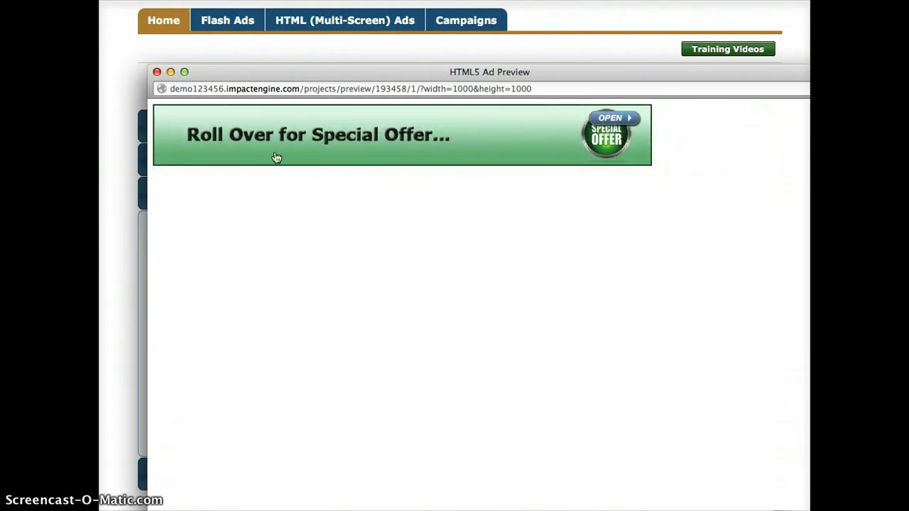
left_click(623, 119)
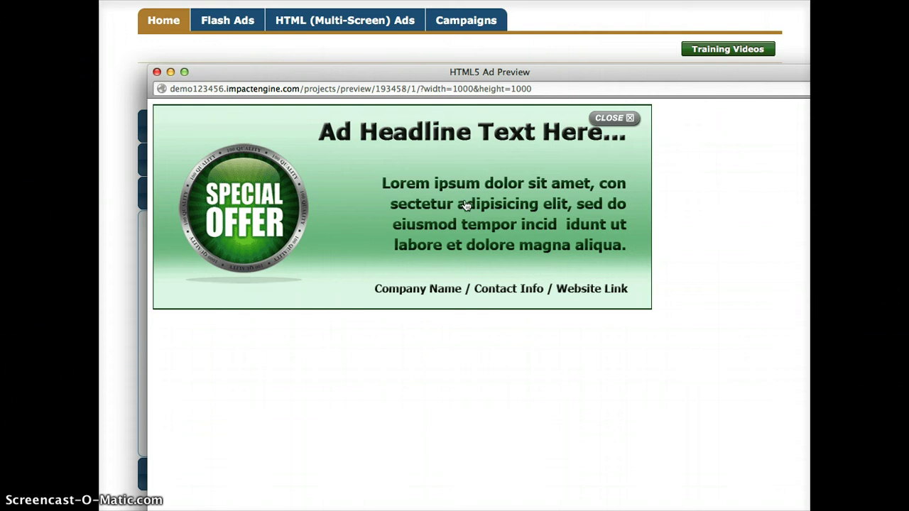
left_click(612, 121)
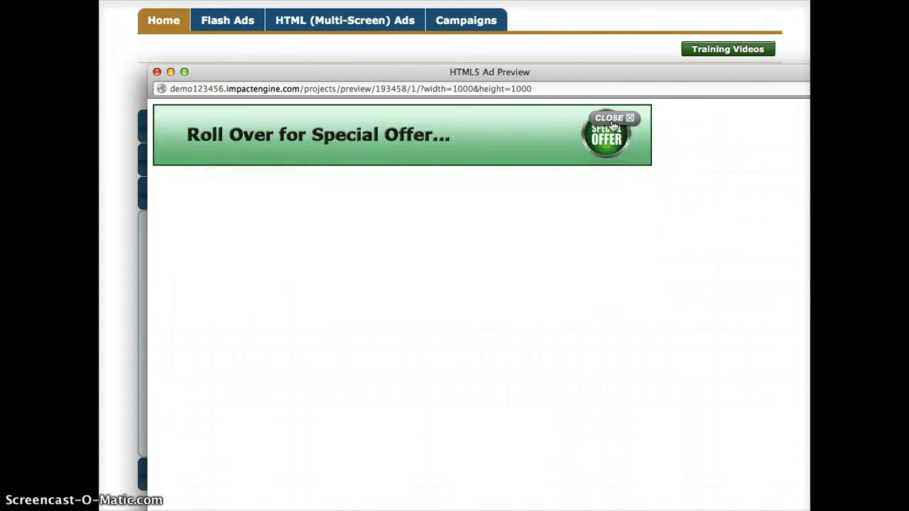
left_click(156, 72)
- Set the Collapsed Height to 250 and the Collapsed Width to 300 pixels
left_click(384, 355)
type("250")
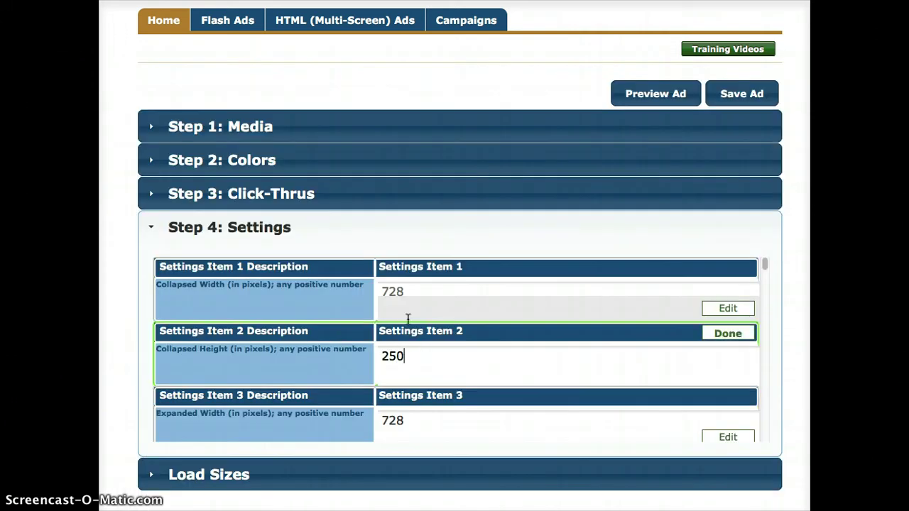
left_click(342, 286)
type("3")
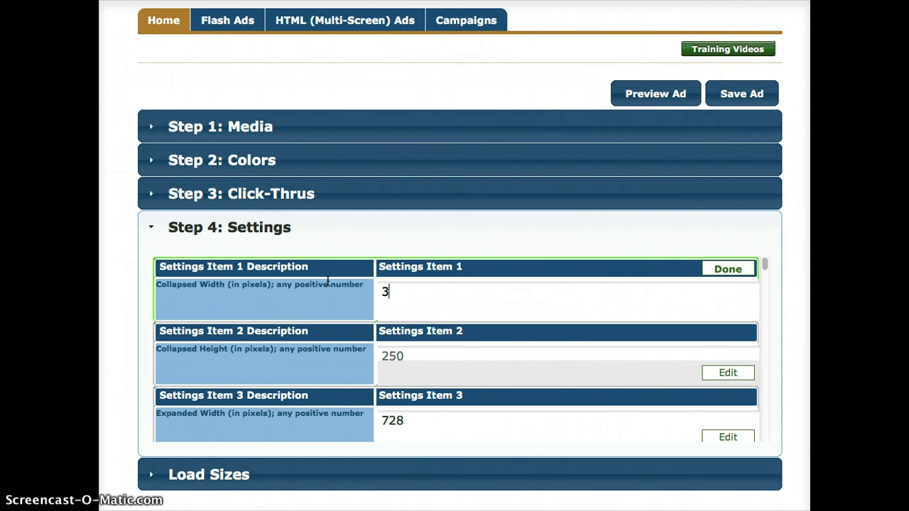
type("00")
- Replace the Collapsed Container Media with the 300x250_expander_closed image from the Gallery and check the ad in a preview
left_click(465, 131)
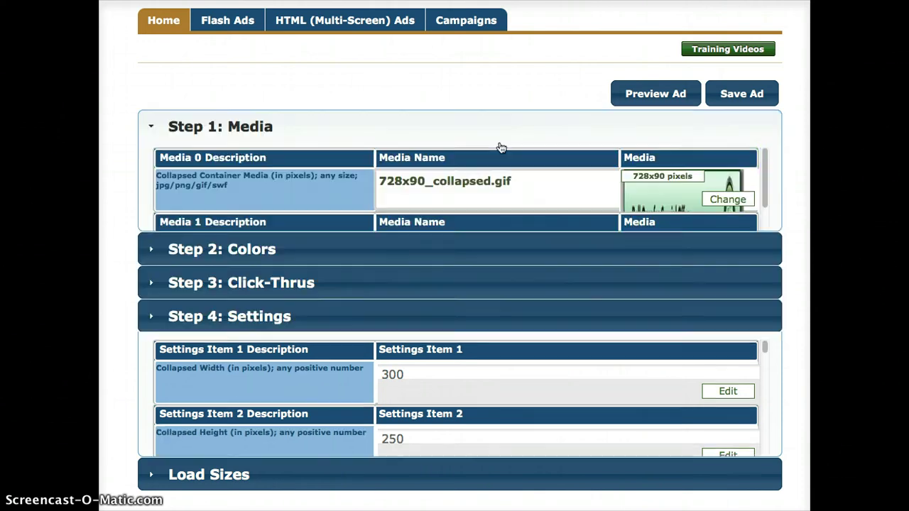
left_click(720, 204)
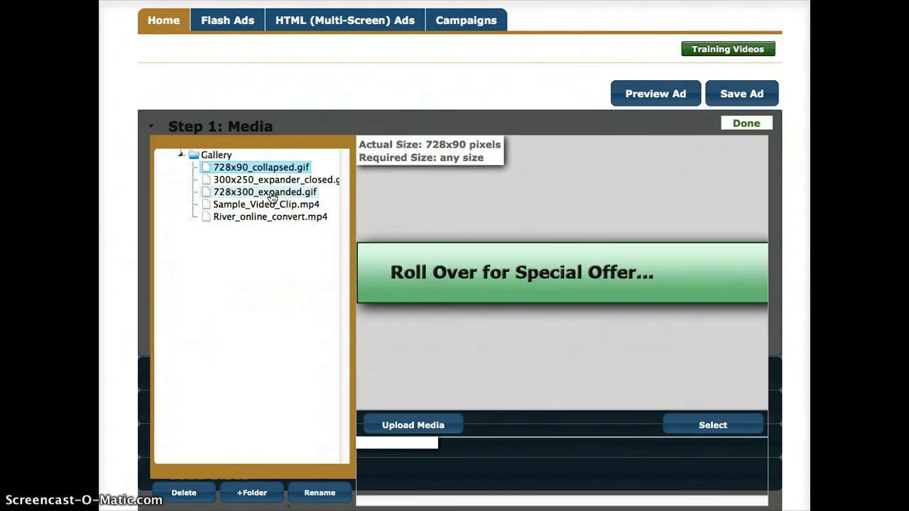
left_click(270, 180)
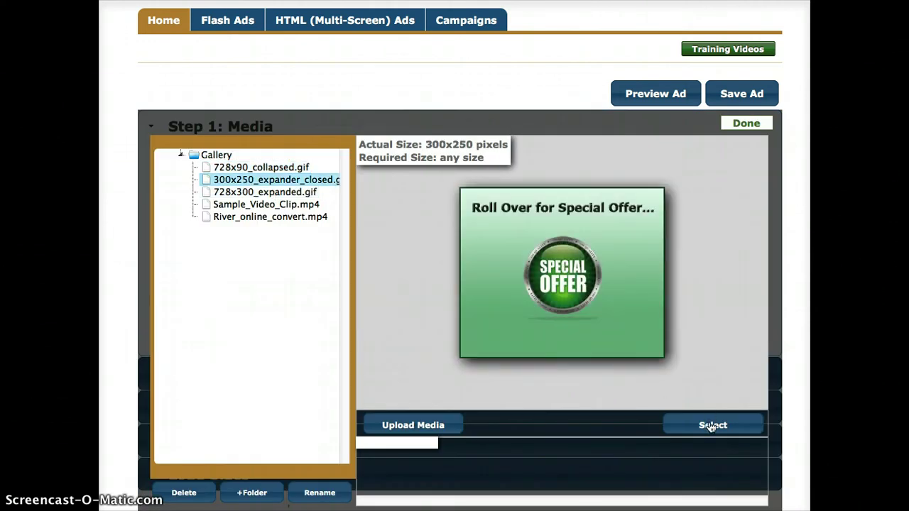
left_click(713, 425)
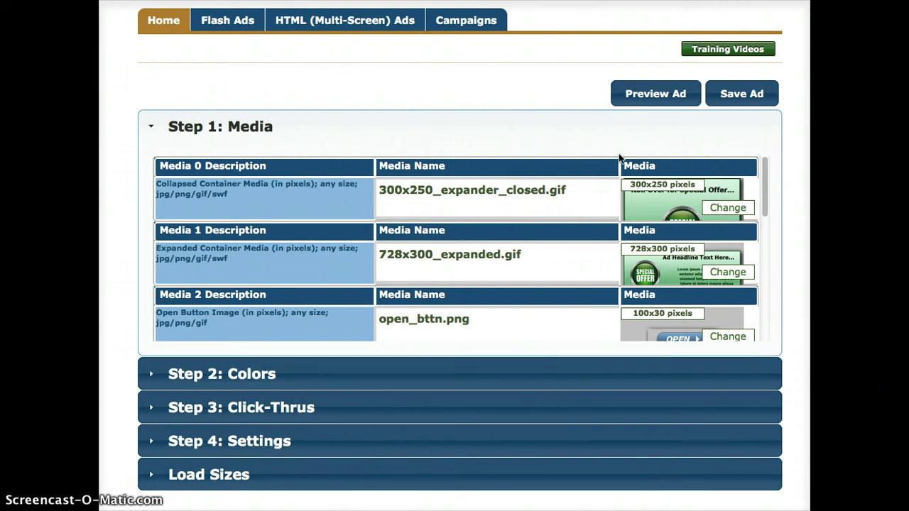
left_click(654, 98)
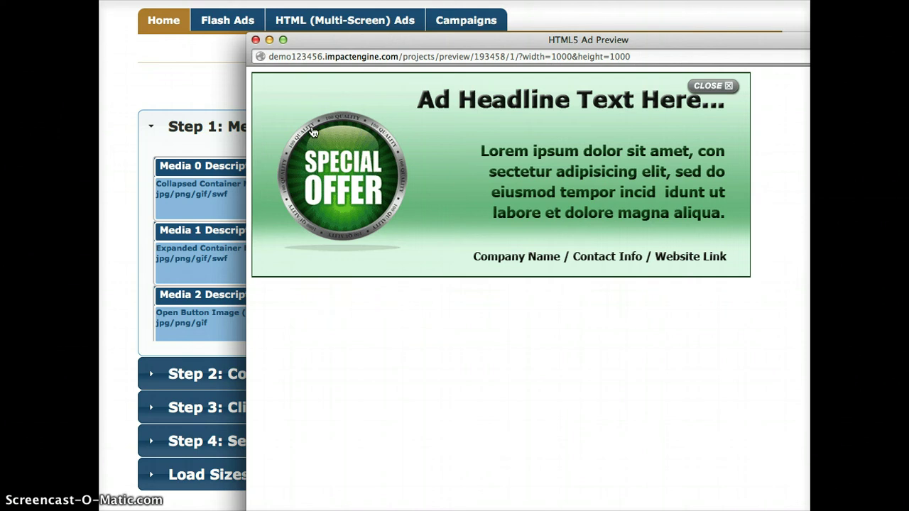
left_click(254, 41)
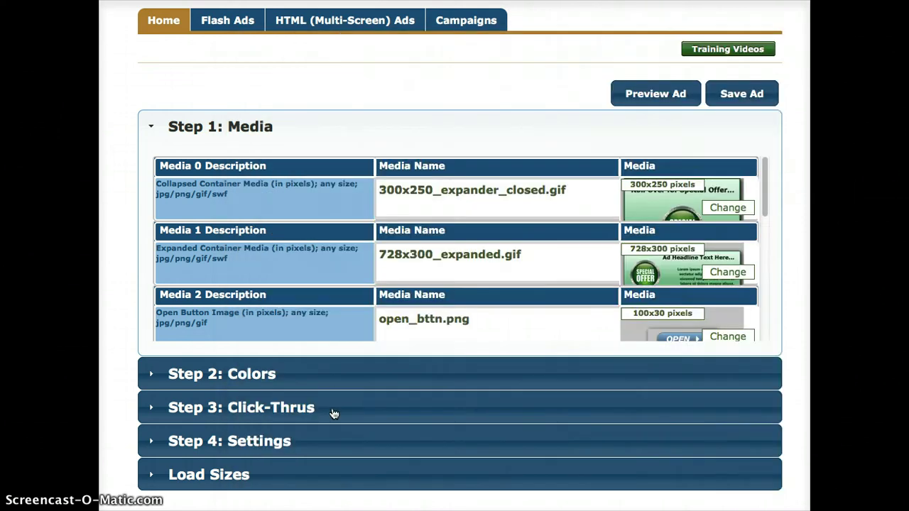
- Set the Ad Expand Direction in Settings Item 48 to down-left
left_click(336, 439)
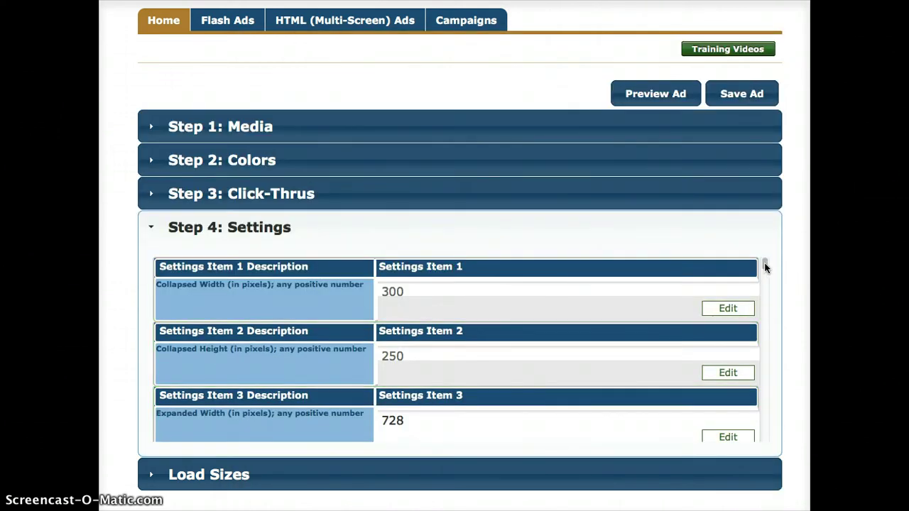
left_click_drag(765, 267, 776, 441)
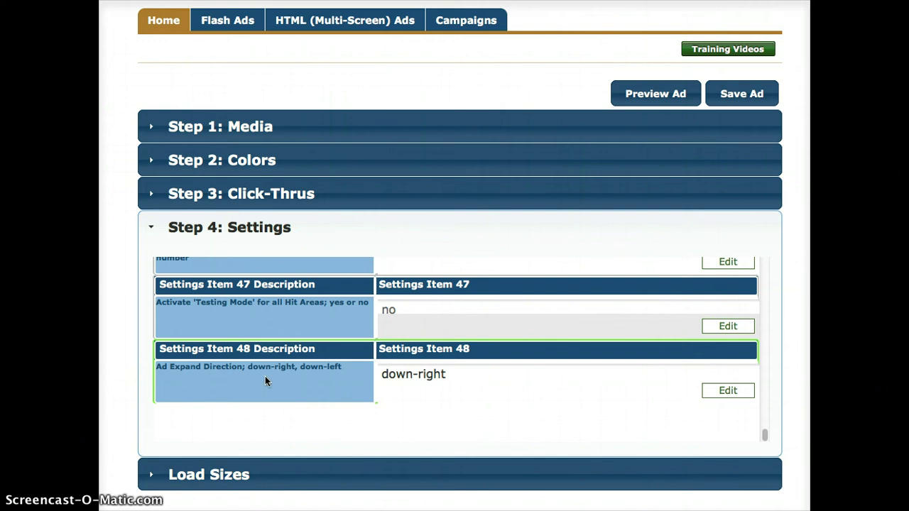
double_click(470, 379)
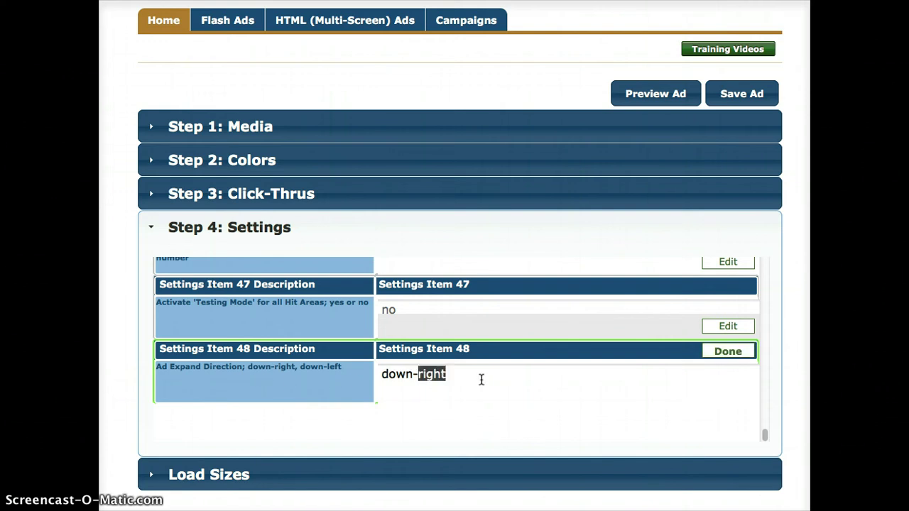
type("left")
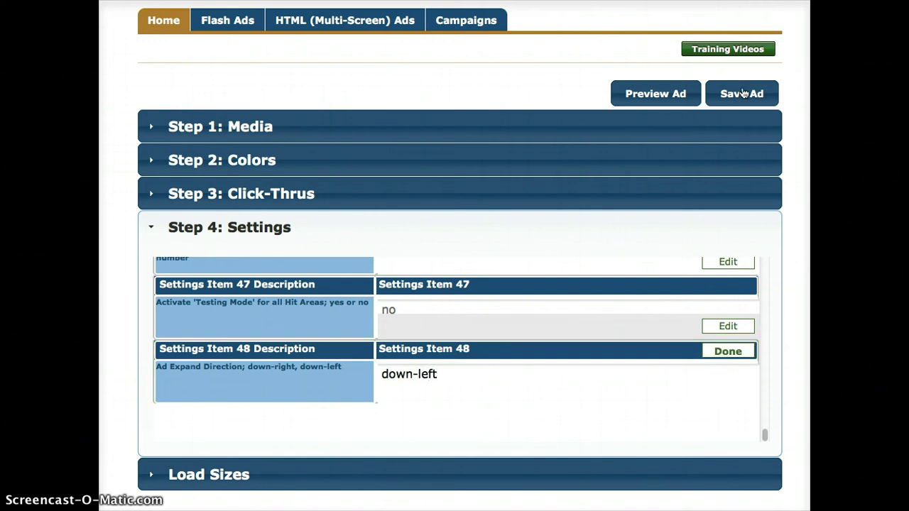
- Preview the ad with the down-left direction and toggle it between its collapsed and expanded states
left_click(656, 94)
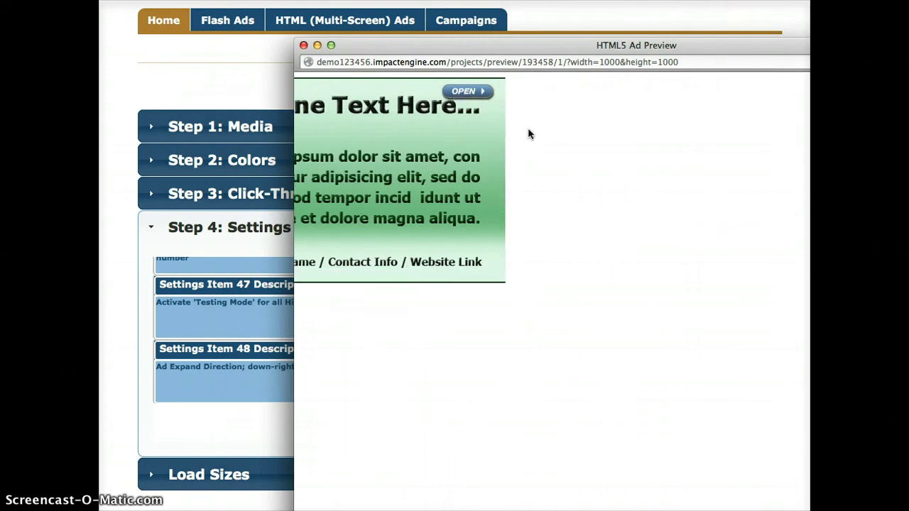
left_click(470, 92)
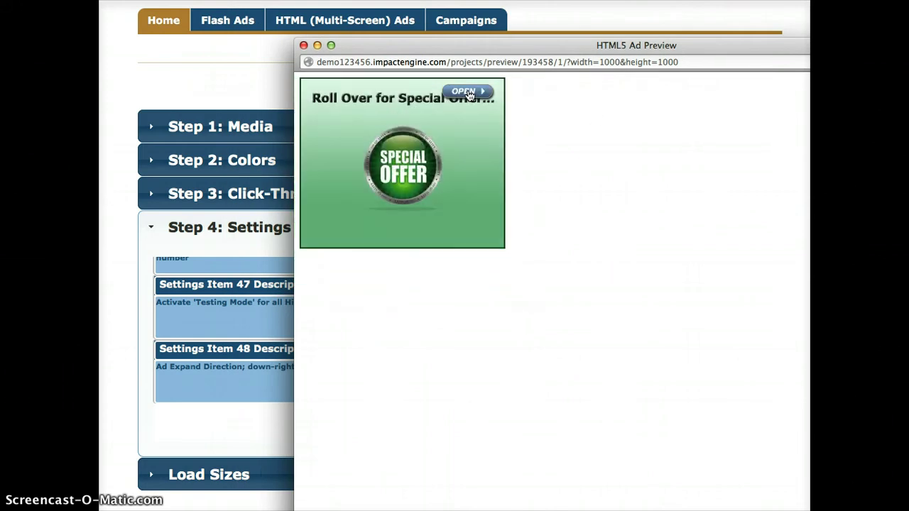
left_click(470, 94)
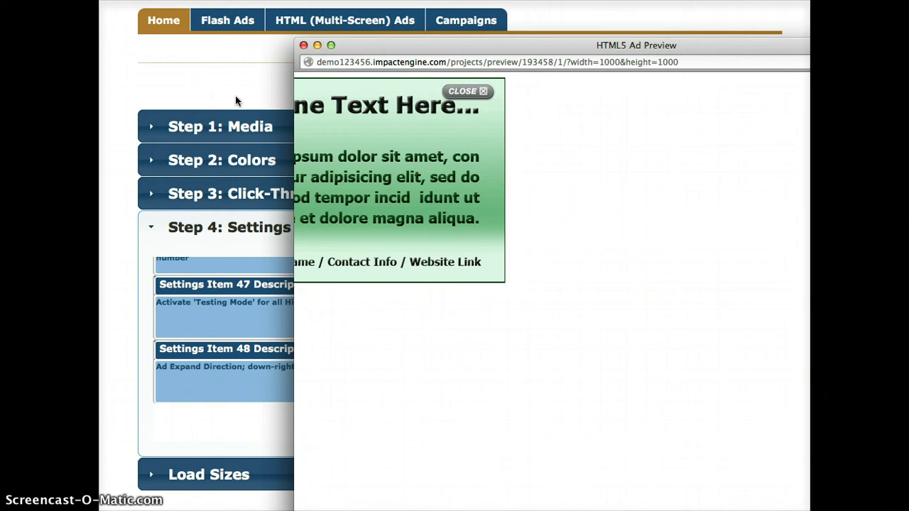
- Collapse the ad, close its preview, and set the Ad Expand Direction in Settings Item 48 to down-right
left_click(472, 92)
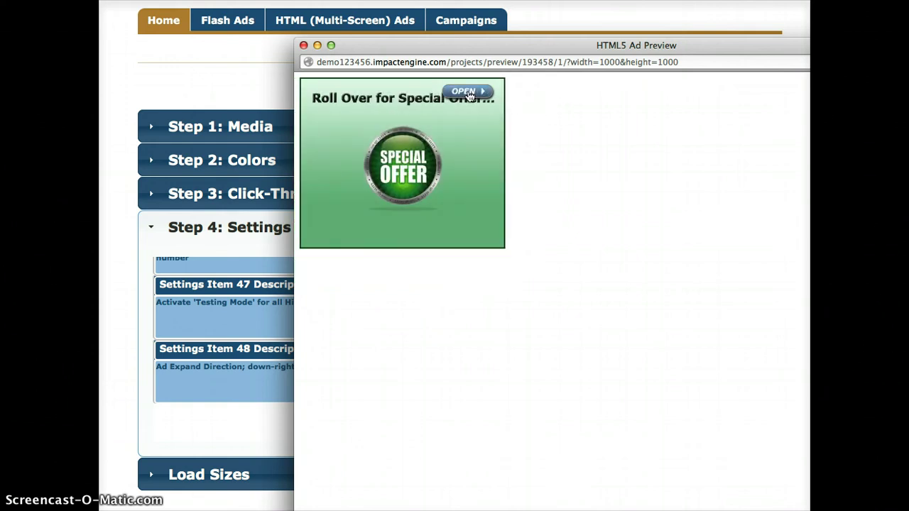
left_click(303, 44)
left_click(465, 382)
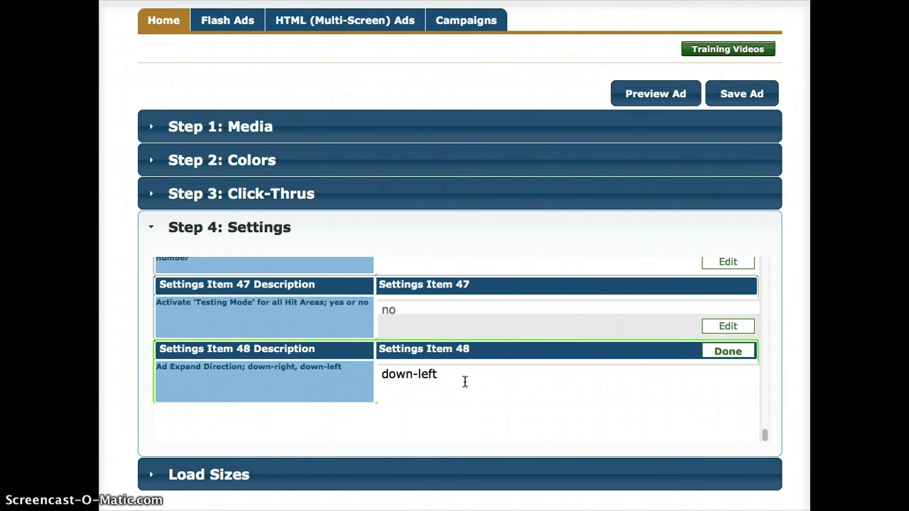
key("BackSpace")
key("BackSpace")
type("right")
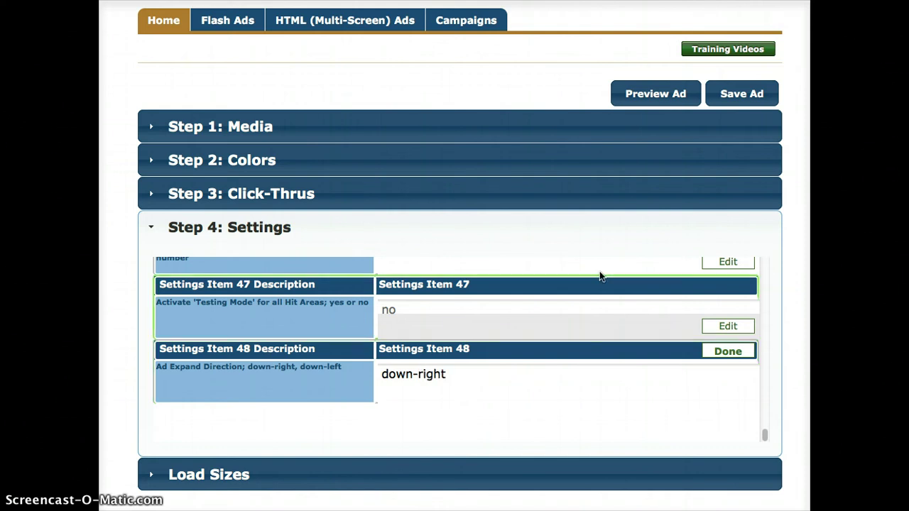
- Preview the ad with the down-right direction, collapse it, and close the preview
left_click(649, 96)
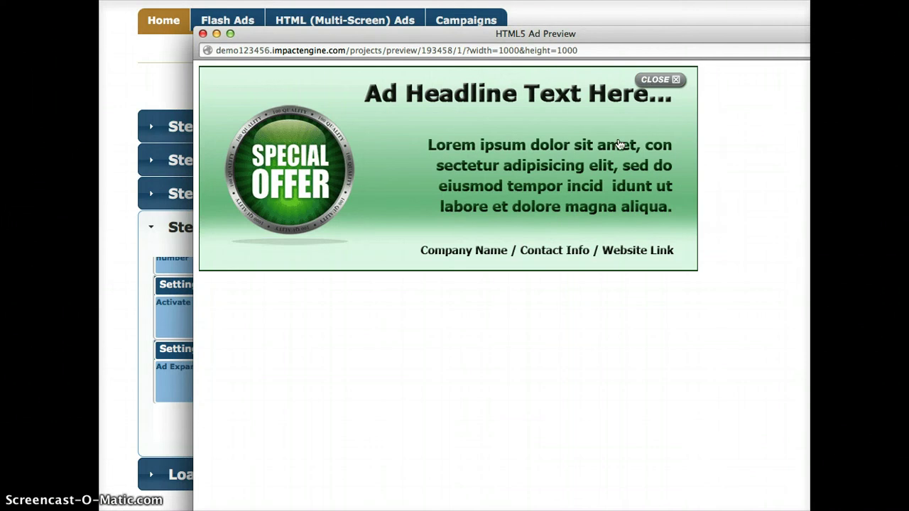
left_click(651, 82)
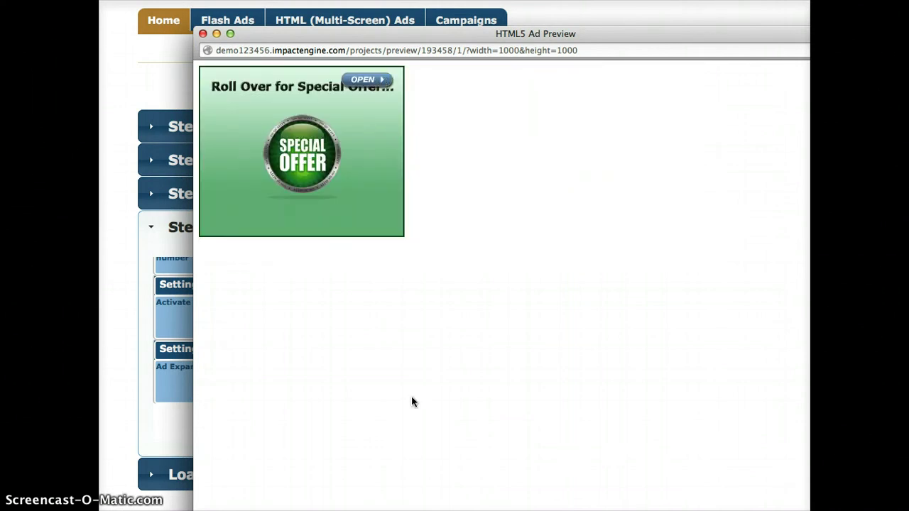
left_click(202, 34)
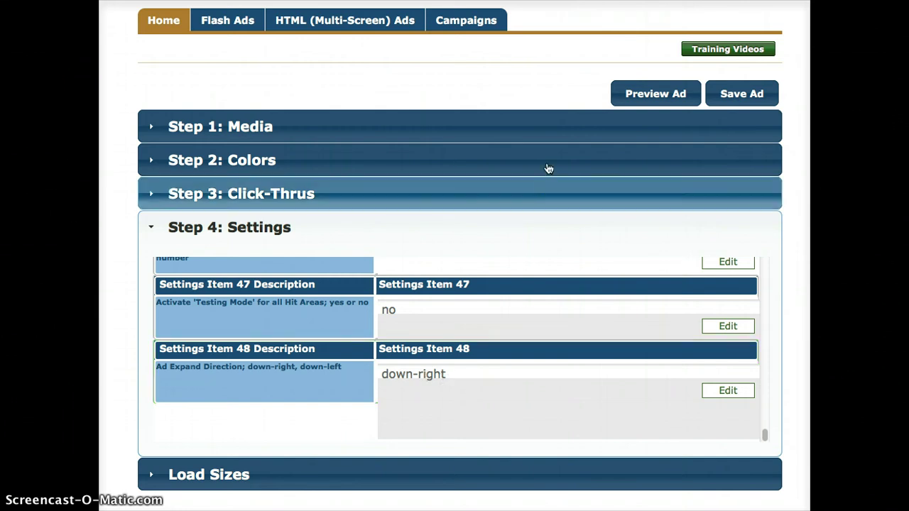
- Review the Step 1 media items, from the container media and button images to the optional failover images and video
left_click(533, 135)
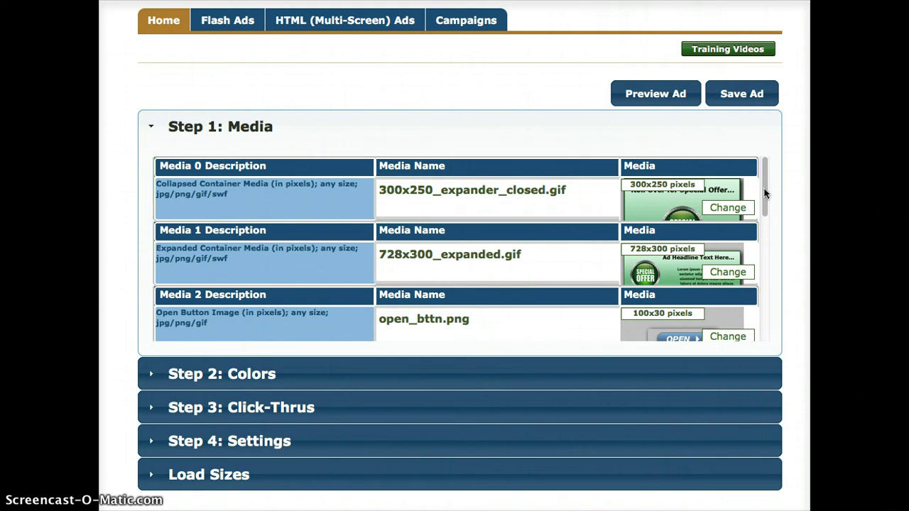
left_click_drag(764, 193, 765, 283)
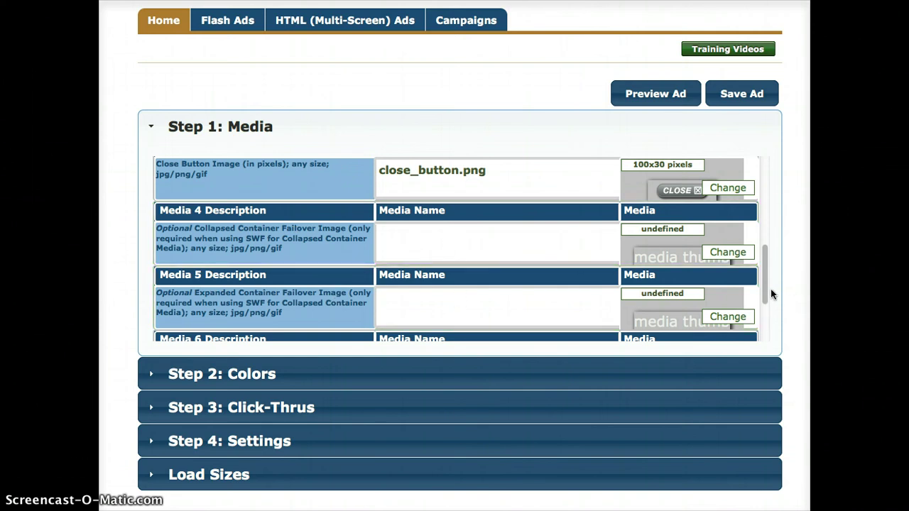
left_click_drag(764, 269, 764, 263)
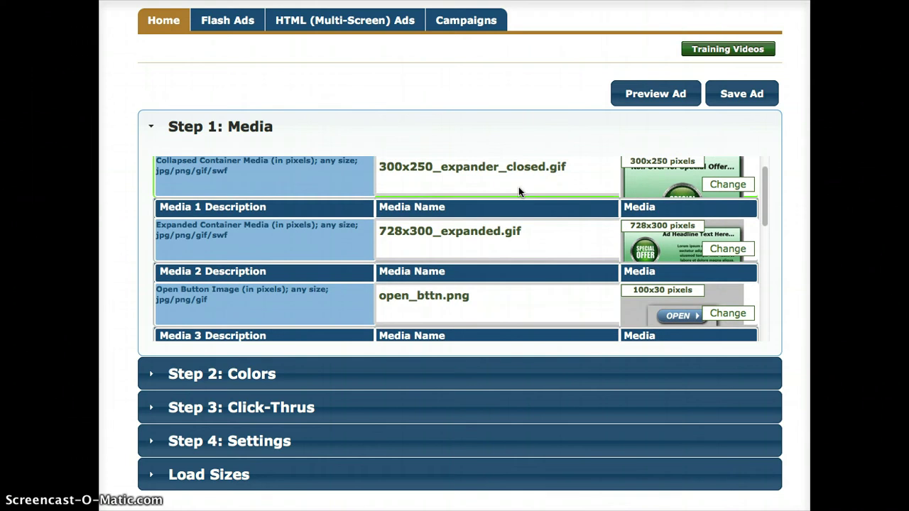
scroll(766, 197, "up", 1)
scroll(764, 196, "up", 2)
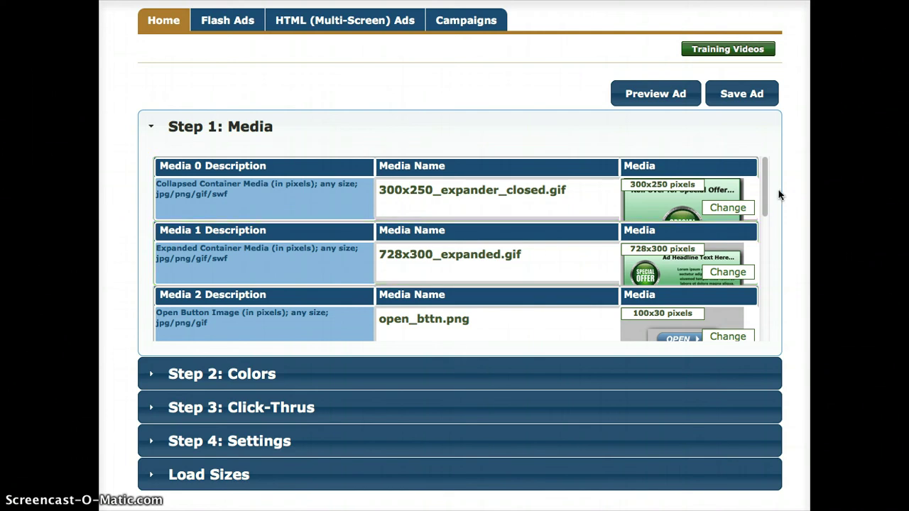
scroll(767, 213, "down", 5)
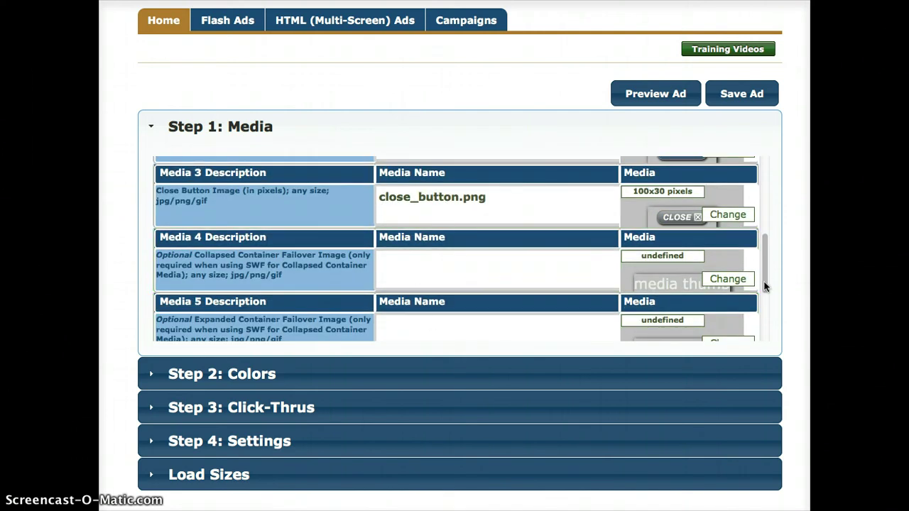
left_click_drag(767, 284, 773, 262)
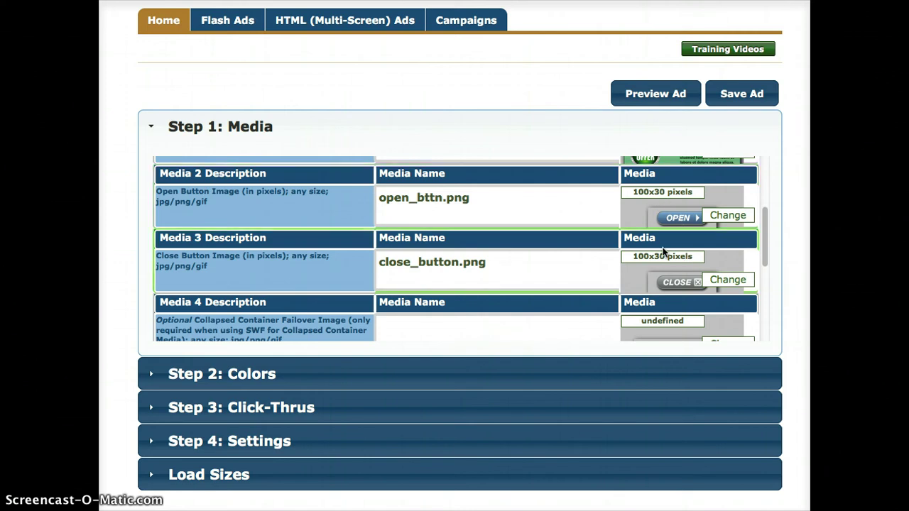
scroll(707, 253, "down", 5)
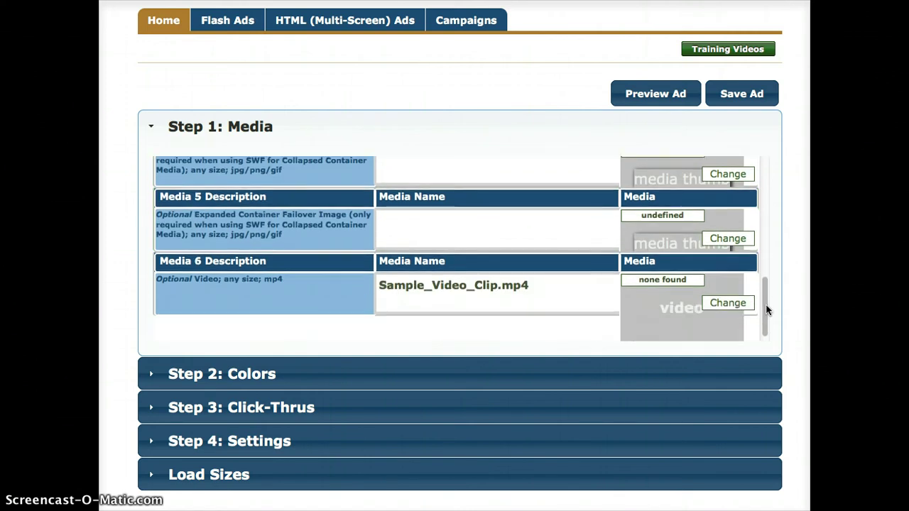
scroll(767, 313, "down", 1)
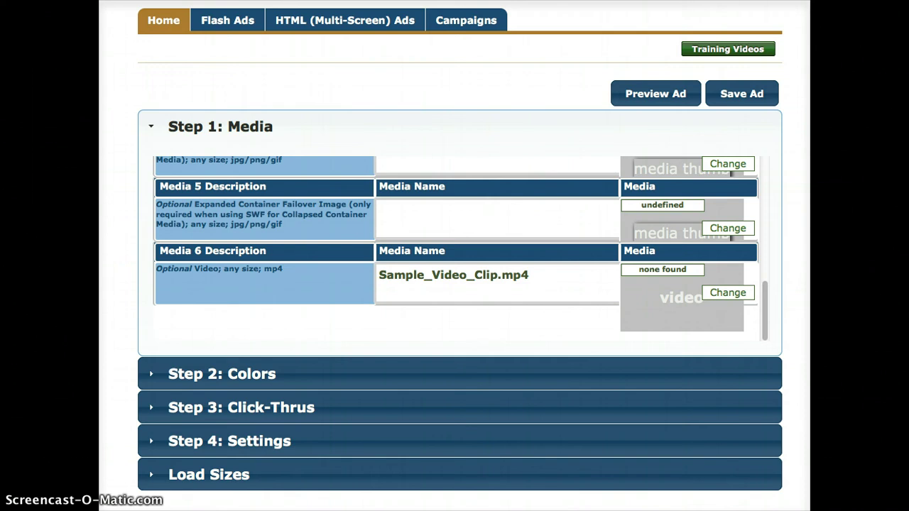
- Switch to the online MP4 video converter and look over its upload fields and optional settings
left_click(549, 41)
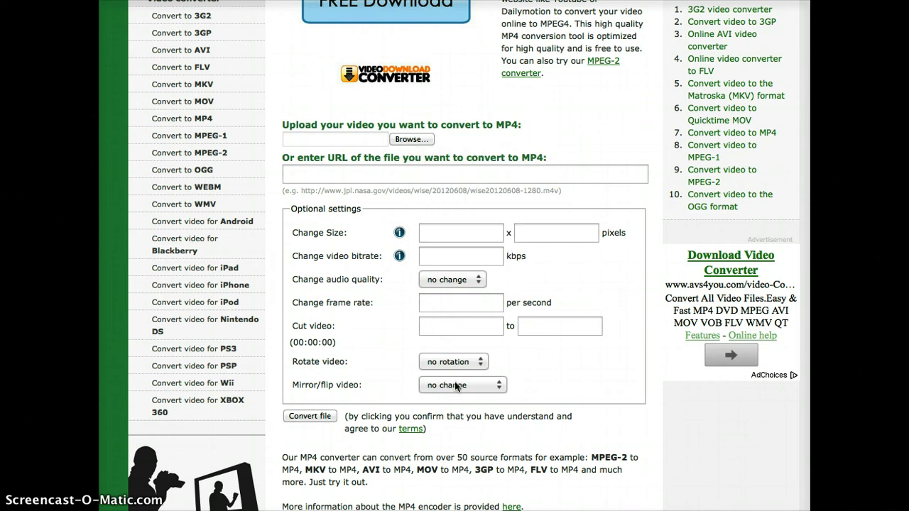
mouse_move(399, 259)
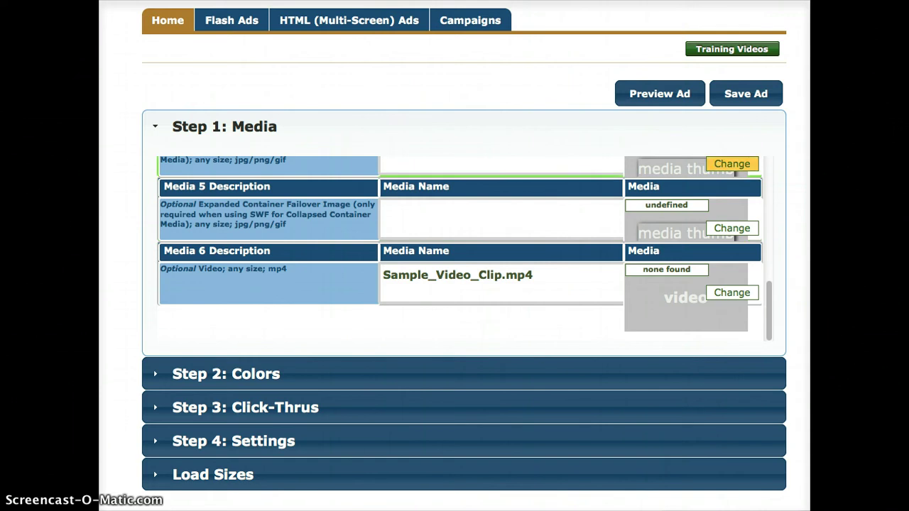
- Return to the ad editor and review the Step 2 colors and the Step 3 click-through URLs
left_click(399, 371)
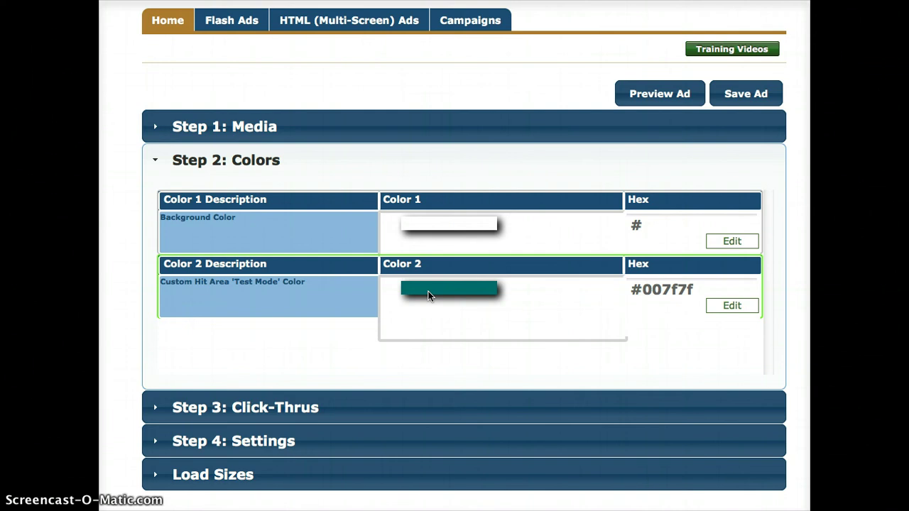
left_click(383, 419)
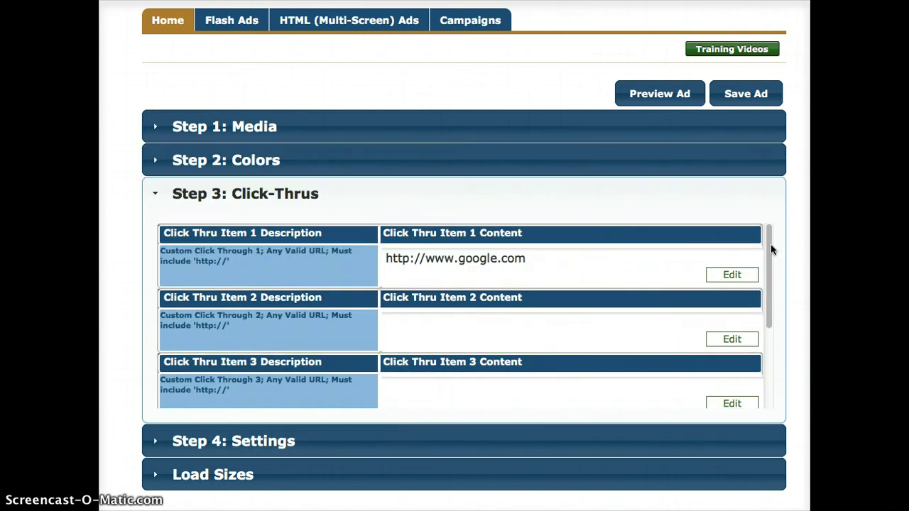
scroll(771, 319, "down", 3)
scroll(696, 235, "up", 3)
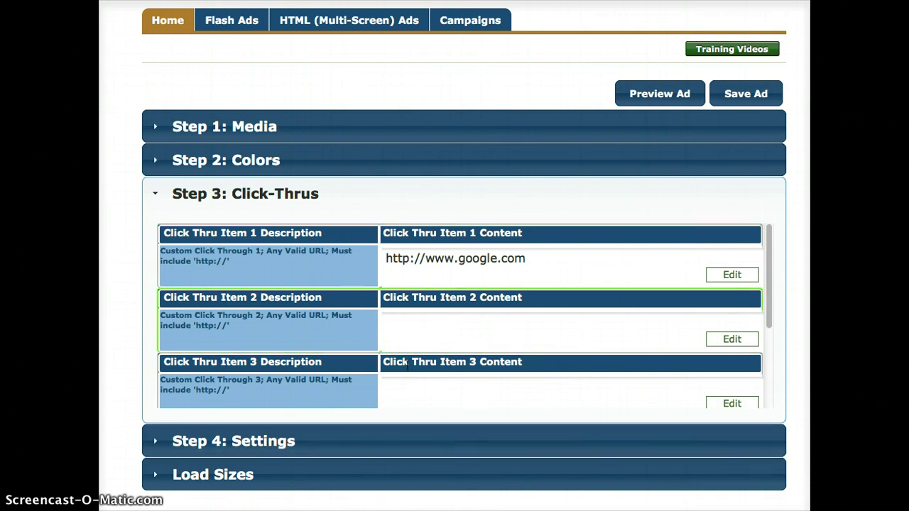
- Review the Step 4 settings from the collapsed width through auto expand, mouse-over and speed options to the open/close button location
left_click(312, 443)
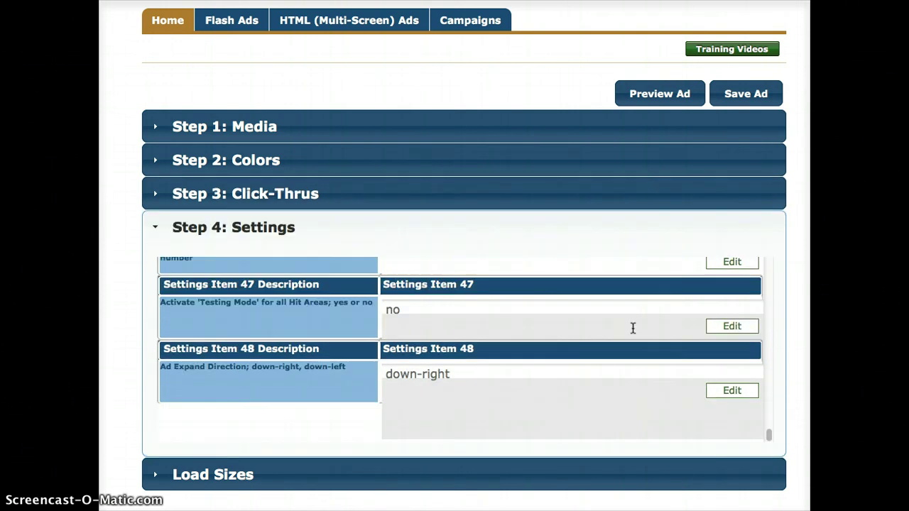
left_click_drag(769, 436, 775, 247)
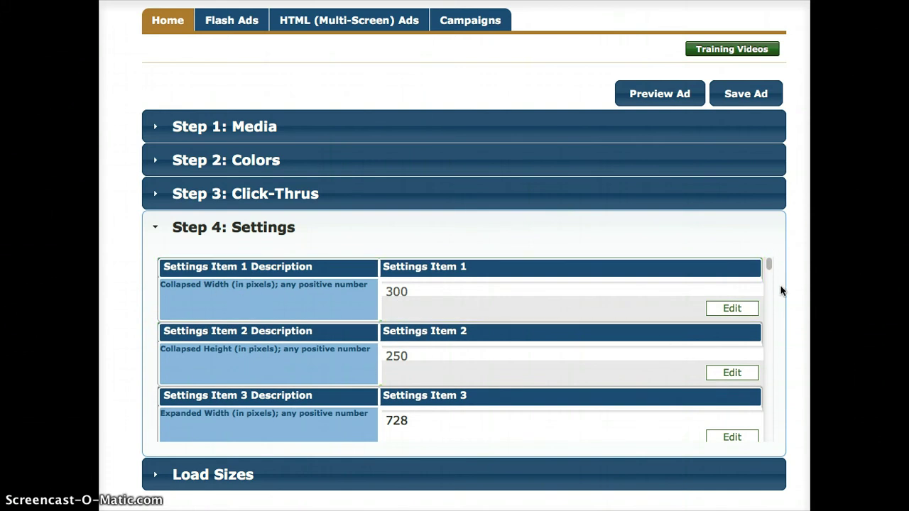
left_click_drag(770, 263, 769, 267)
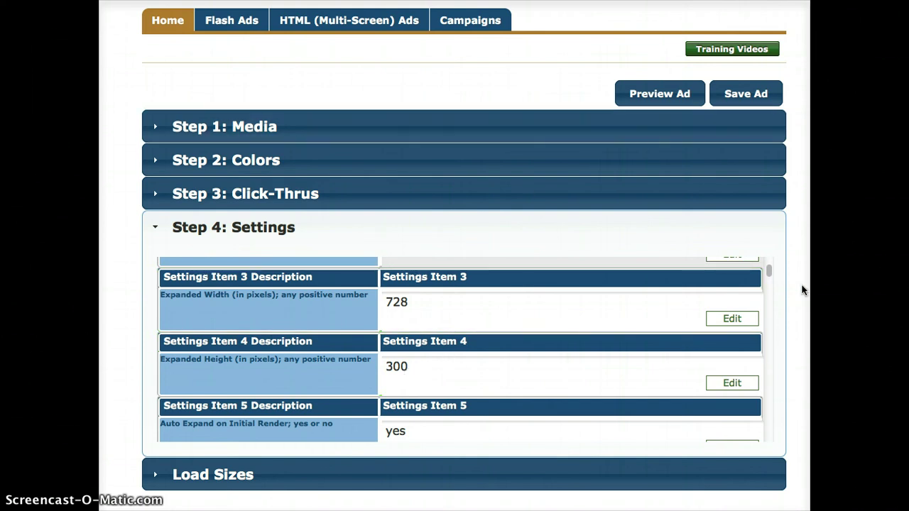
scroll(768, 276, "down", 5)
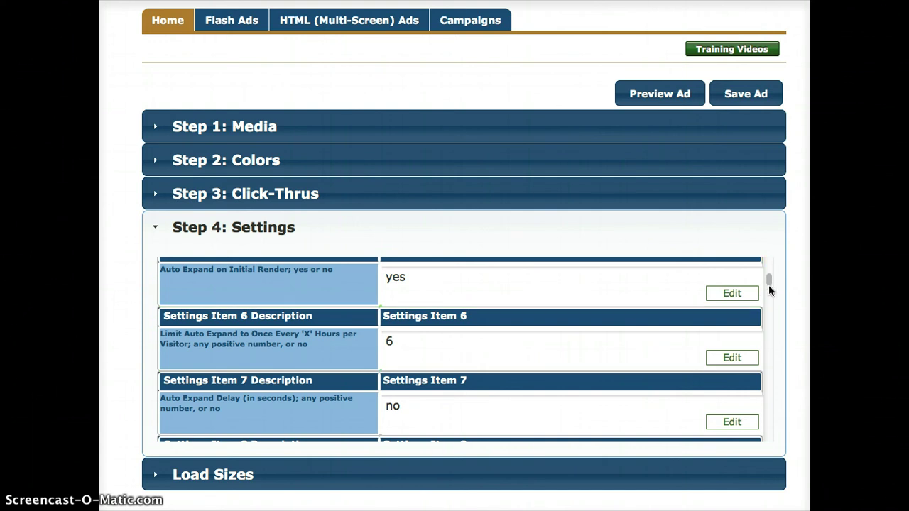
scroll(771, 290, "down", 3)
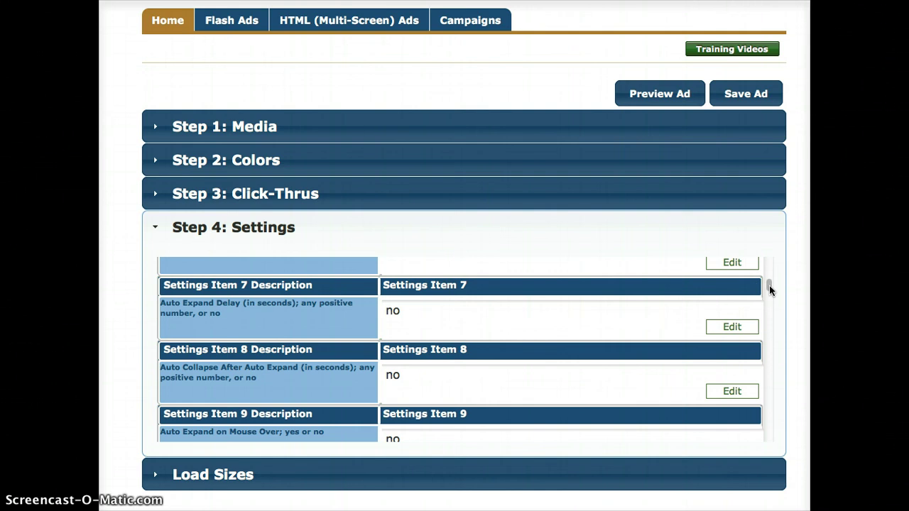
left_click_drag(769, 286, 771, 294)
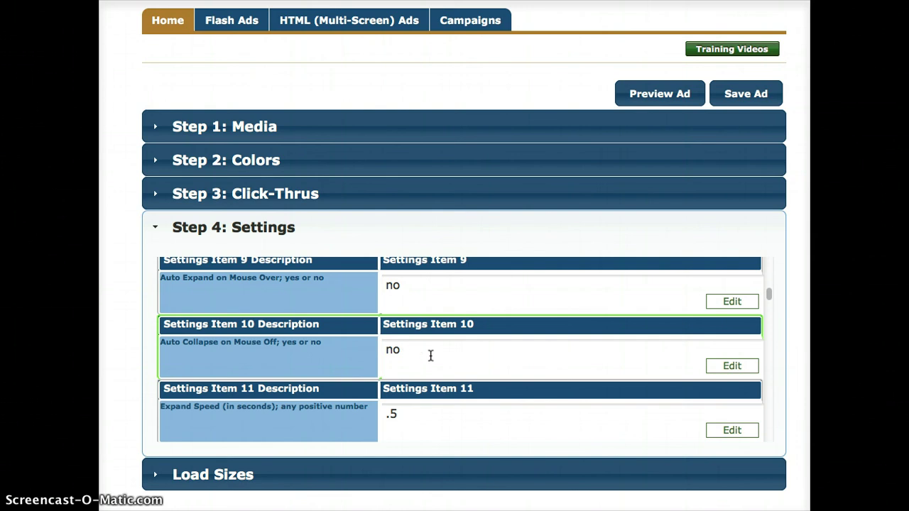
left_click_drag(770, 293, 772, 299)
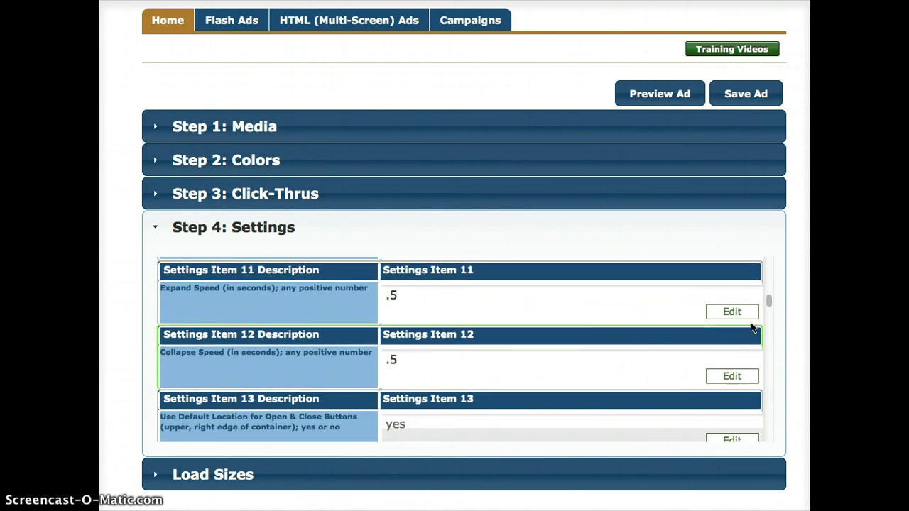
left_click_drag(771, 303, 769, 306)
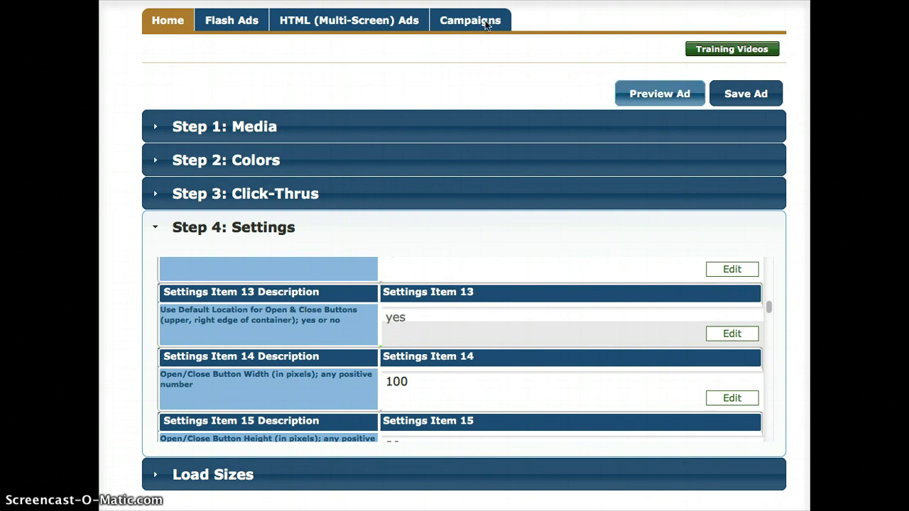
- Preview the ad, collapse and re-expand it to check the default button locations, and close the preview
left_click(696, 93)
left_click(435, 95)
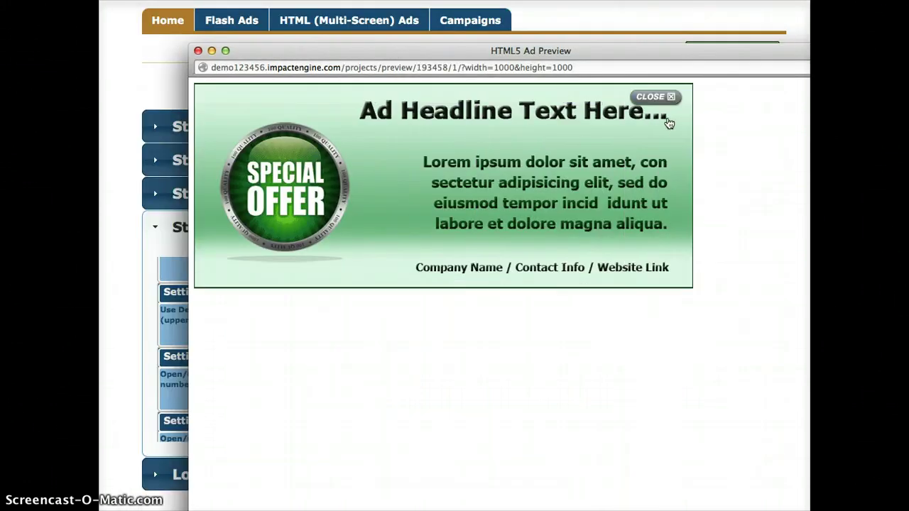
left_click(659, 101)
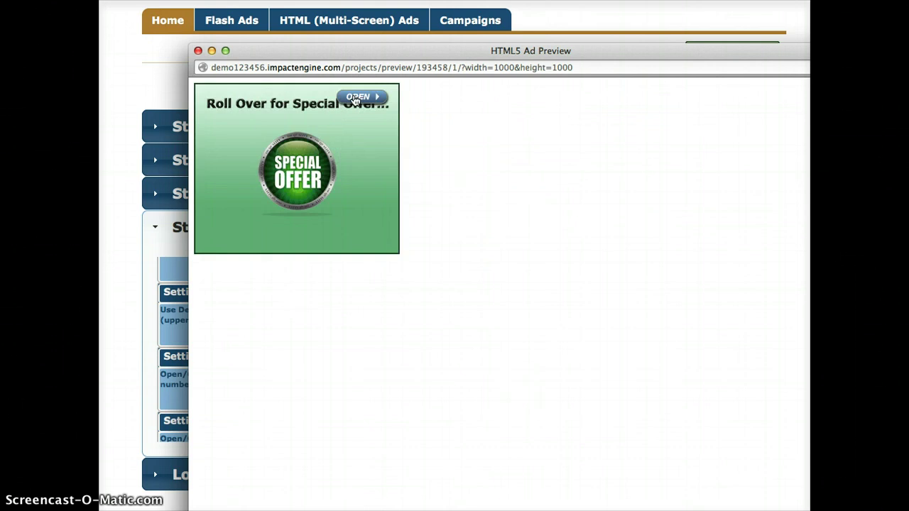
left_click(357, 95)
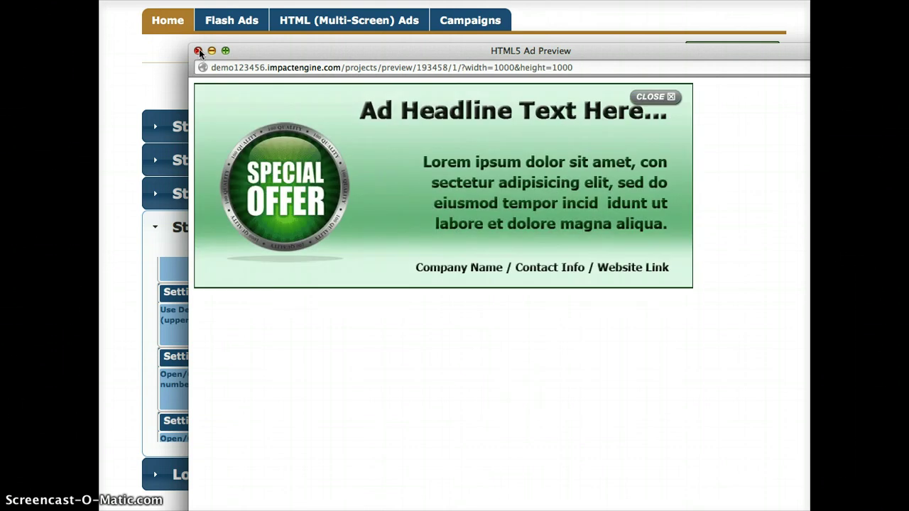
left_click(198, 52)
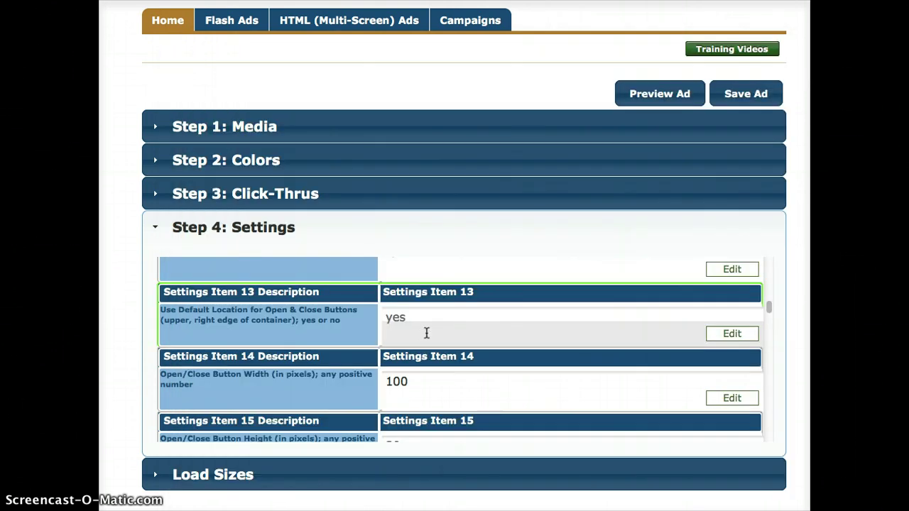
- Set Use Default Location for Open & Close Buttons in Settings Item 13 to no
left_click(409, 316)
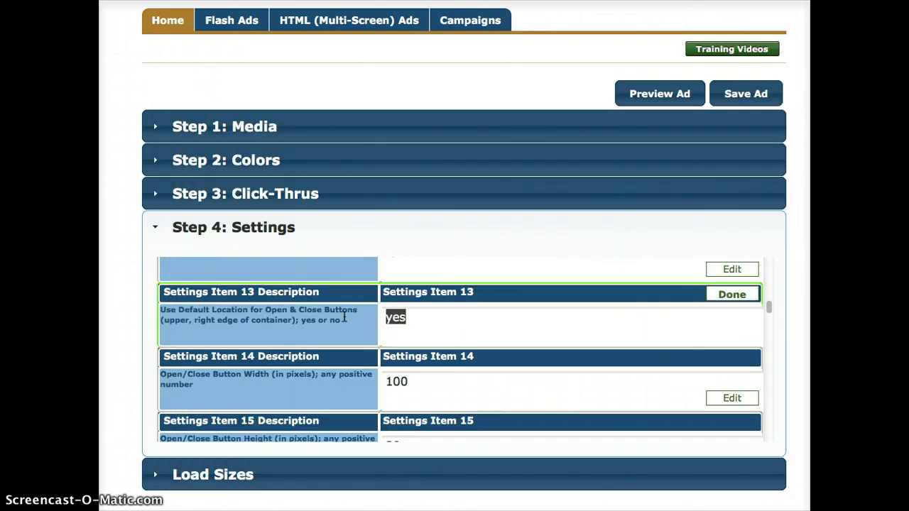
type("no")
- Check the Open/Close Button width and height settings against the Open and Close Button images in Step 1
scroll(432, 348, "down", 3)
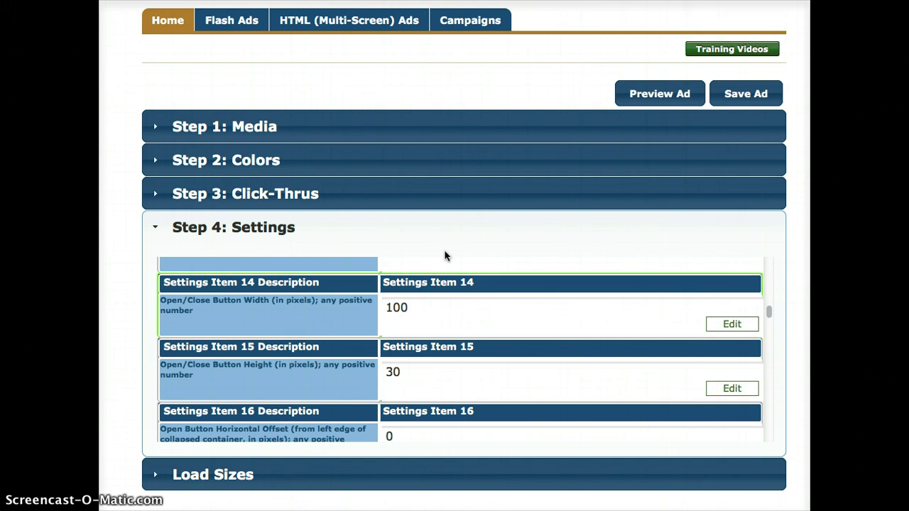
left_click(444, 139)
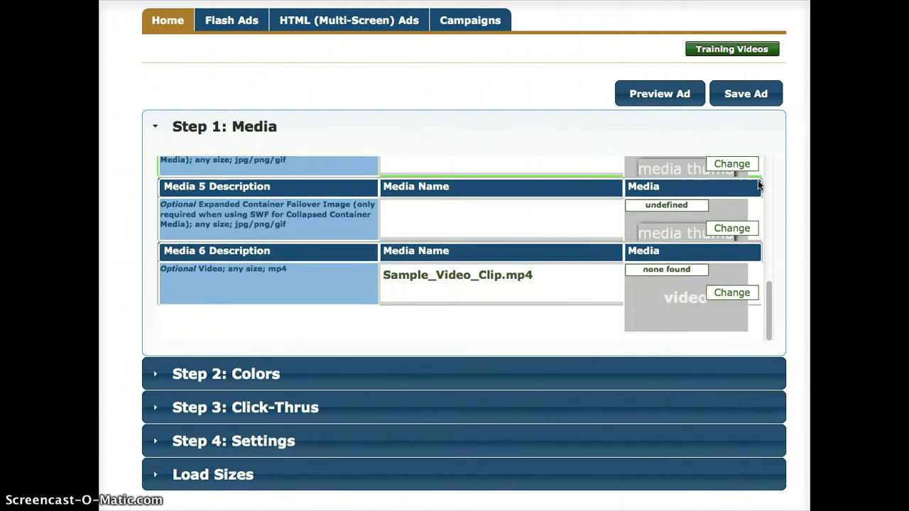
scroll(770, 303, "up", 5)
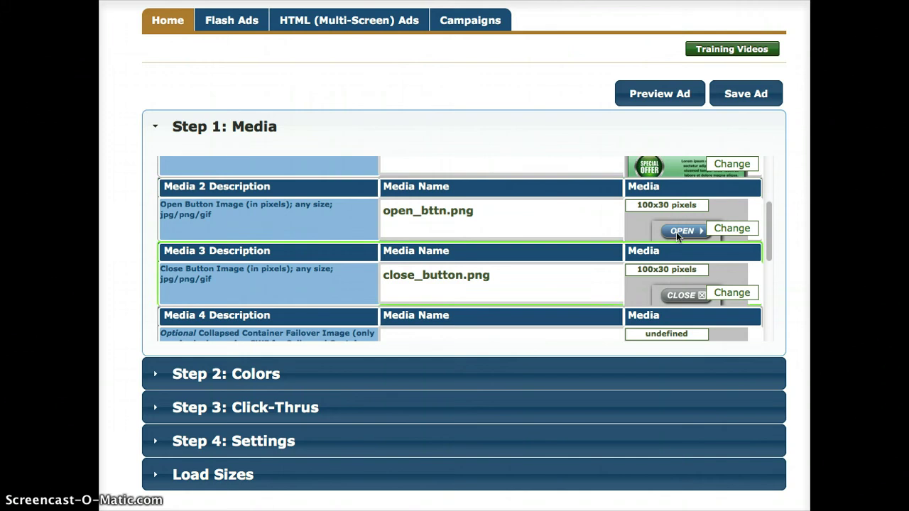
- Review the Step 4 horizontal and vertical offset settings for the Open and Close Buttons
left_click(306, 448)
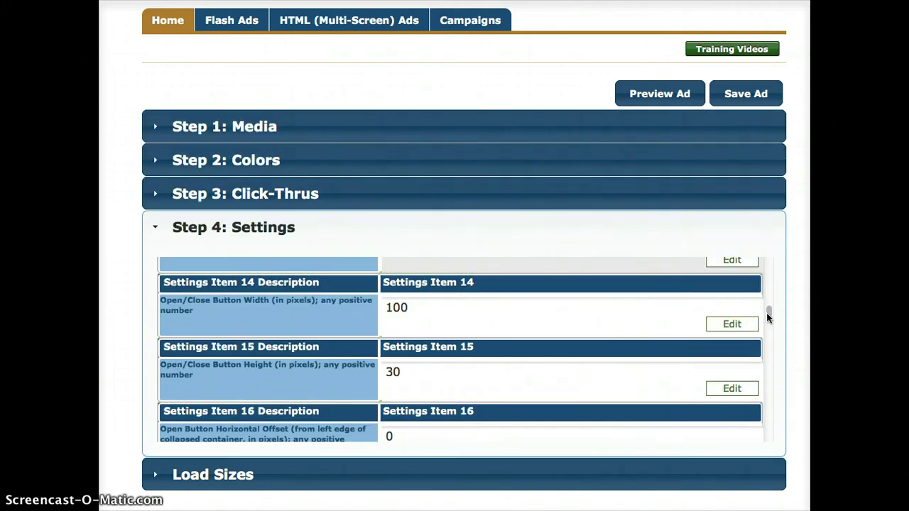
scroll(770, 319, "down", 5)
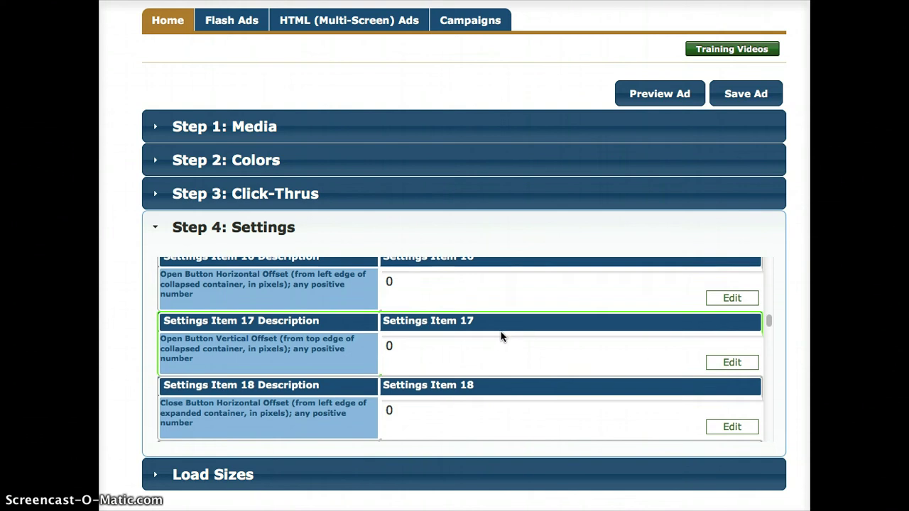
scroll(483, 339, "down", 3)
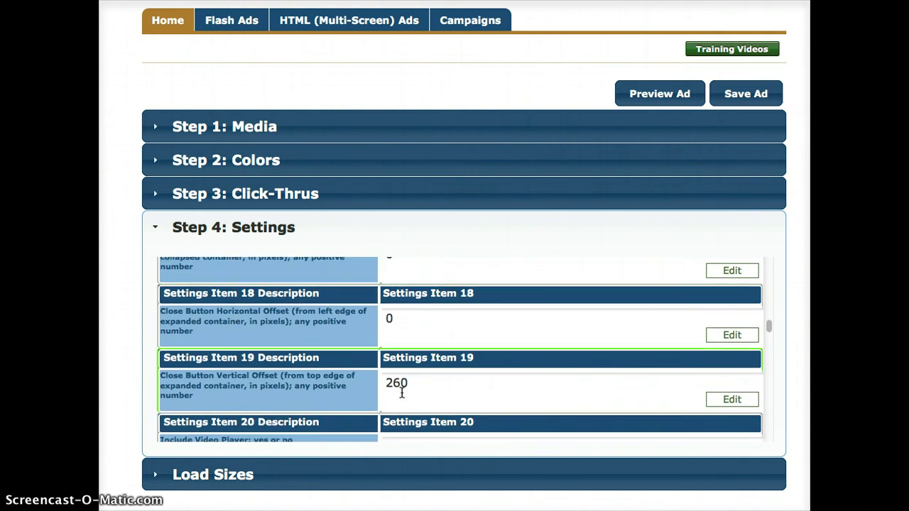
- Preview the ad, collapse and re-expand it to check the custom button locations, and close the preview
left_click(678, 92)
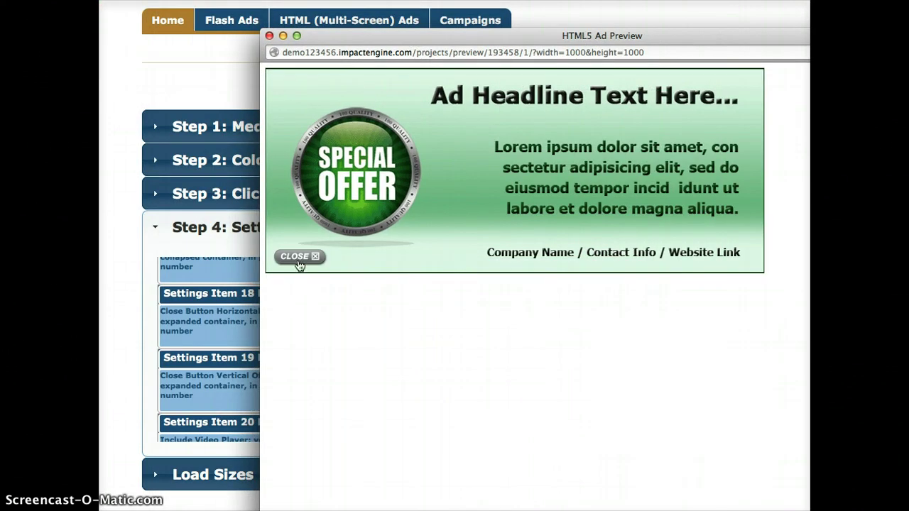
left_click(297, 258)
left_click(292, 80)
left_click(270, 36)
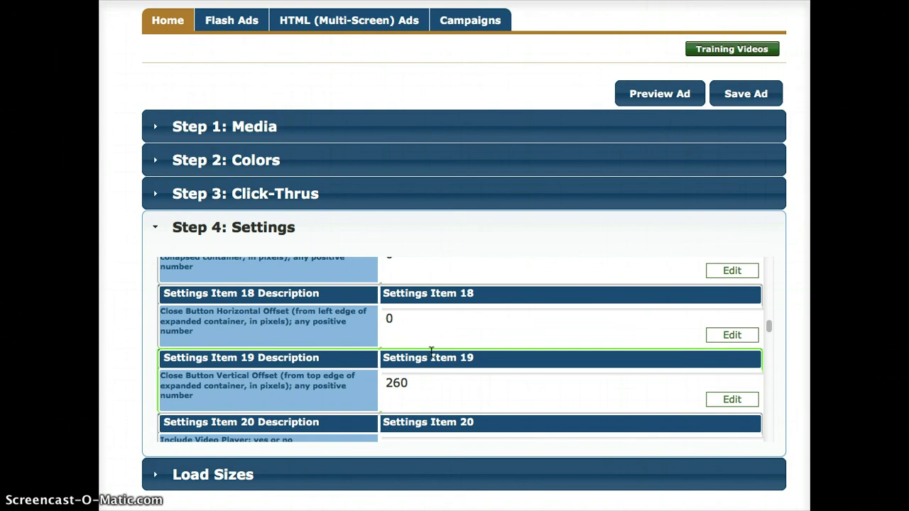
- Set Include Video Player in Settings Item 20 to yes
left_click_drag(771, 327, 771, 335)
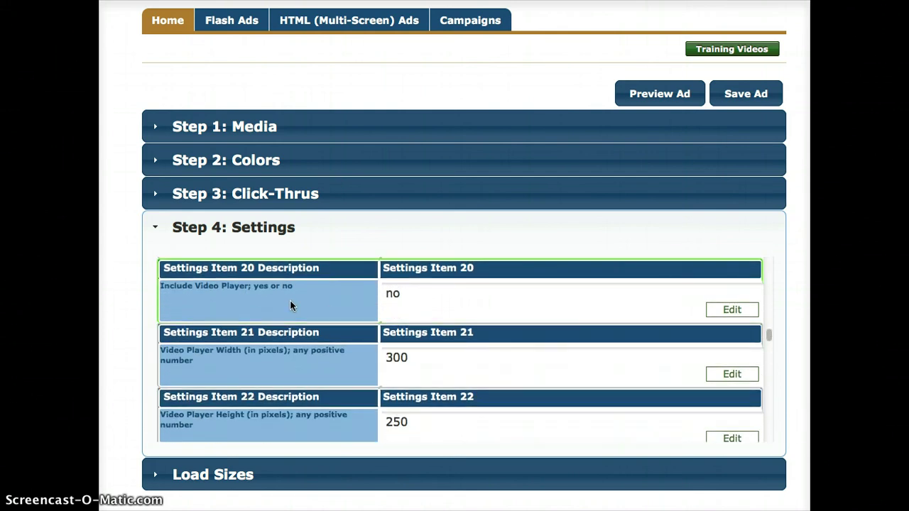
left_click_drag(402, 301, 347, 298)
type("yes")
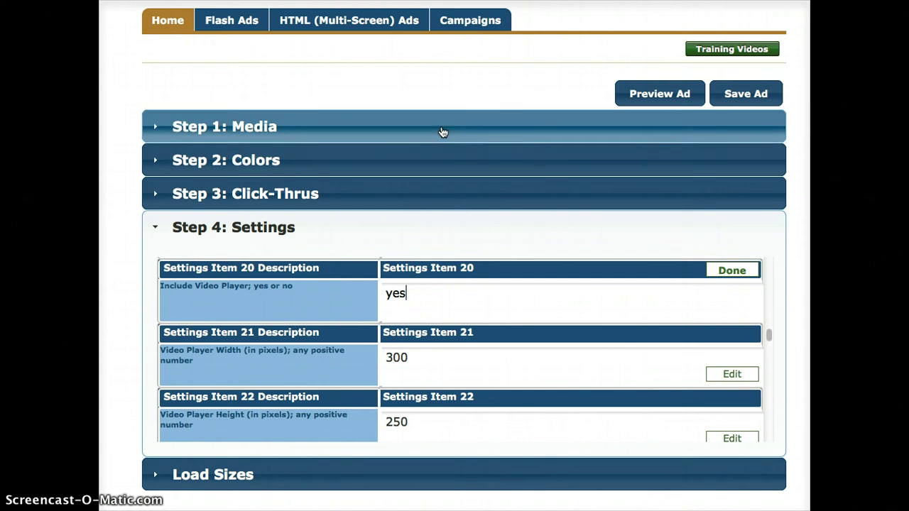
- Check the optional video under Step 1 Media and review the video player size, offset and autostart settings in Step 4
left_click(443, 131)
left_click_drag(769, 224, 774, 305)
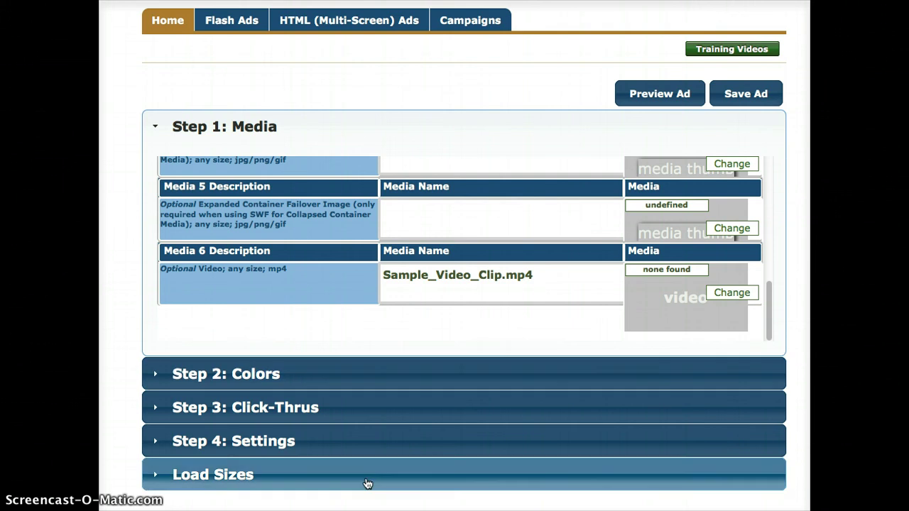
left_click(368, 446)
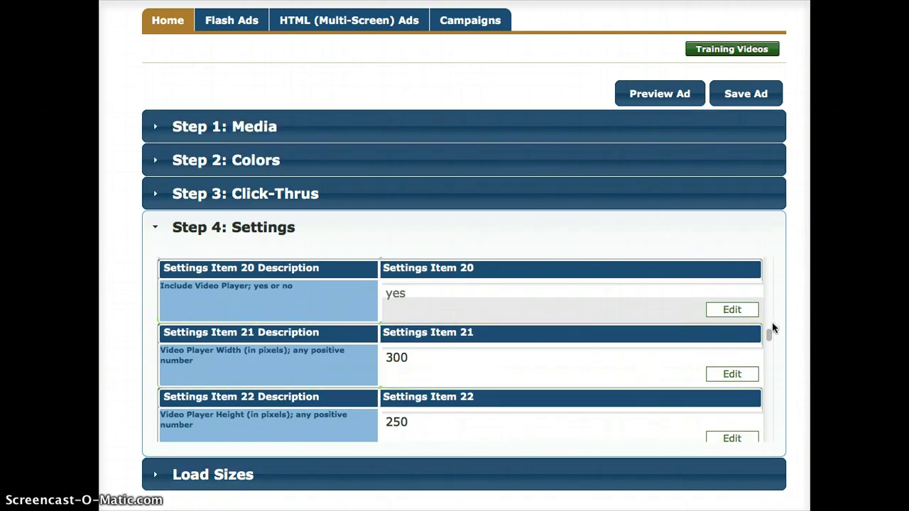
scroll(770, 334, "down", 2)
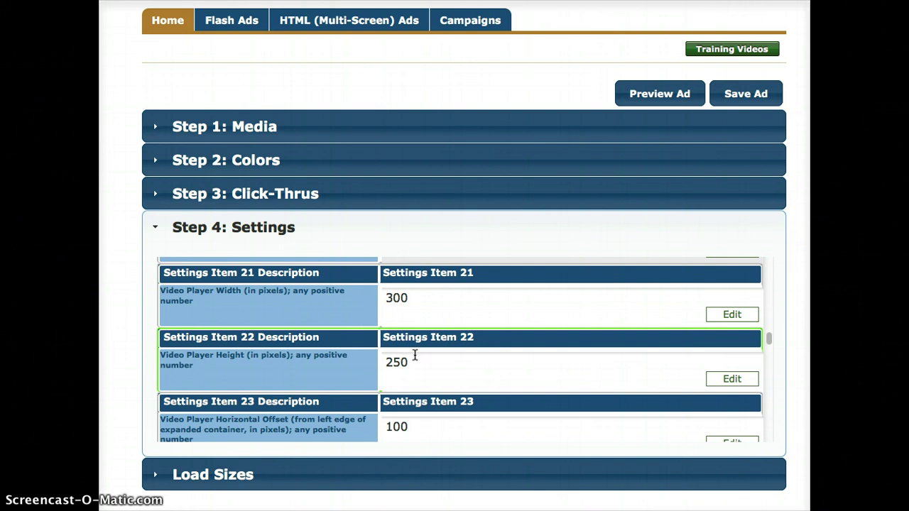
scroll(414, 357, "down", 3)
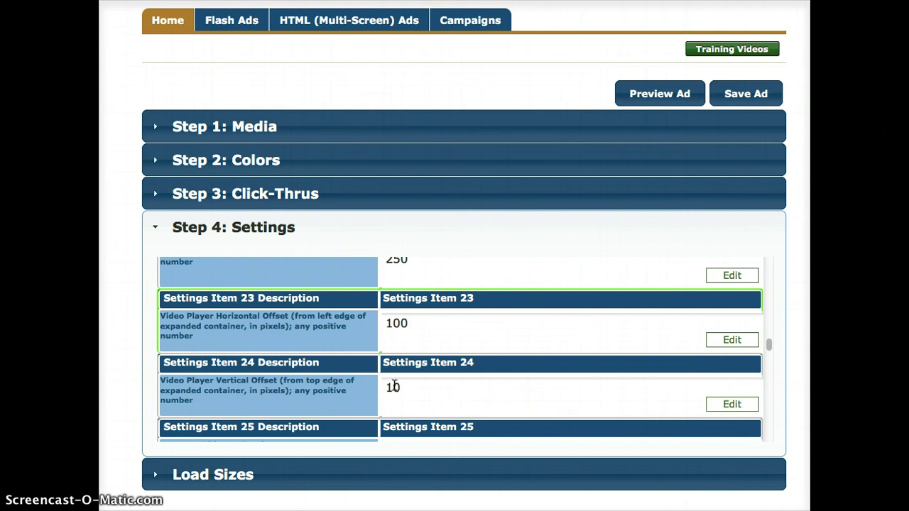
scroll(438, 380, "down", 5)
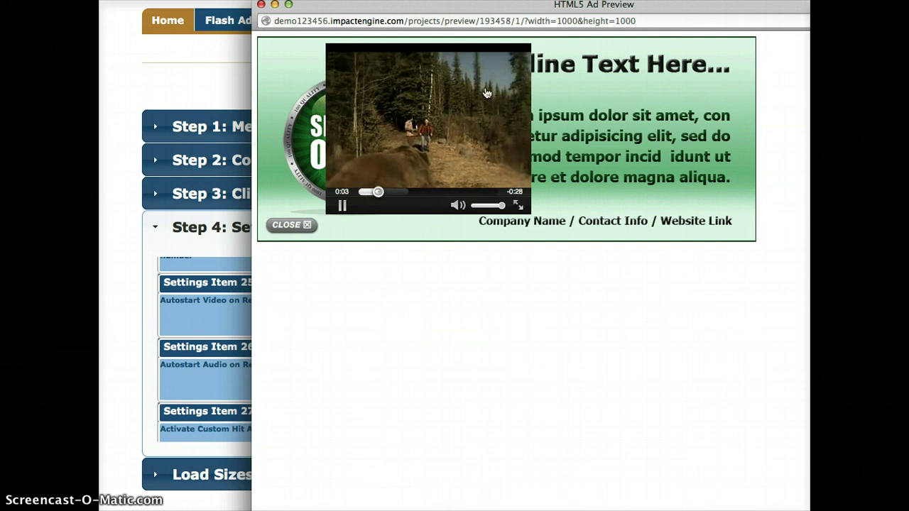
- Pause the video playing in the expanded ad preview and close the preview
left_click(351, 205)
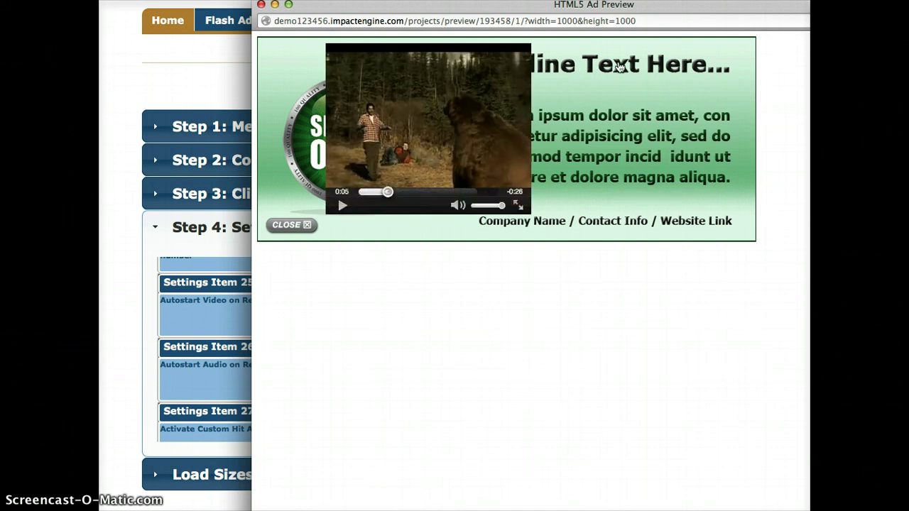
left_click(261, 5)
- Set Include Video Player in Settings Item 20 back to no
scroll(480, 326, "up", 1)
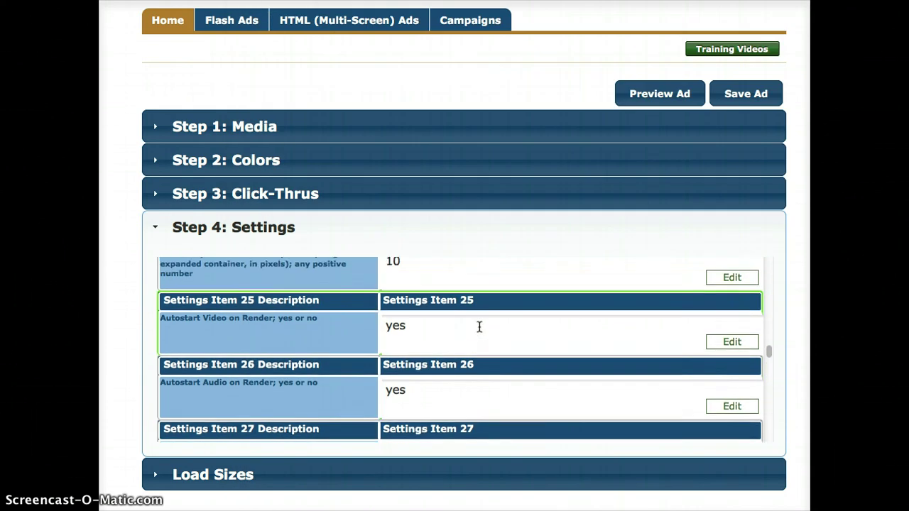
scroll(479, 326, "up", 3)
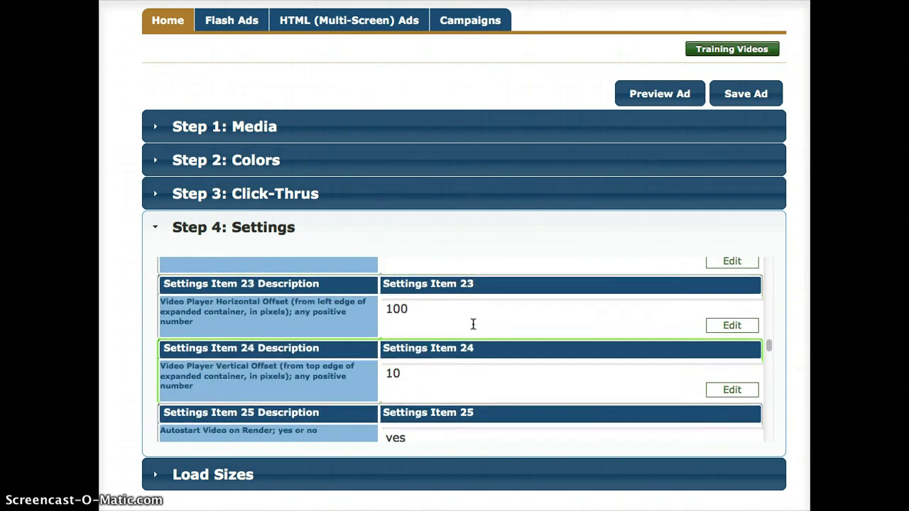
scroll(473, 324, "up", 2)
scroll(426, 337, "up", 6)
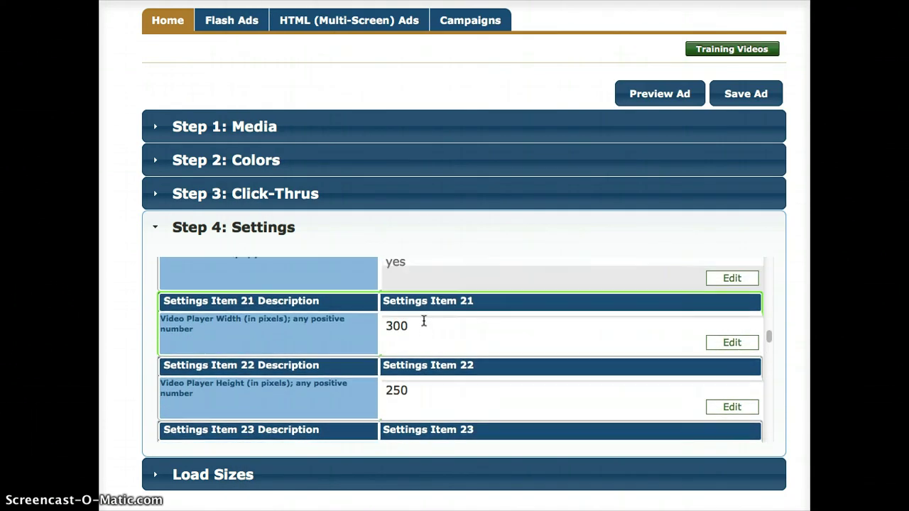
left_click(423, 325)
type("no")
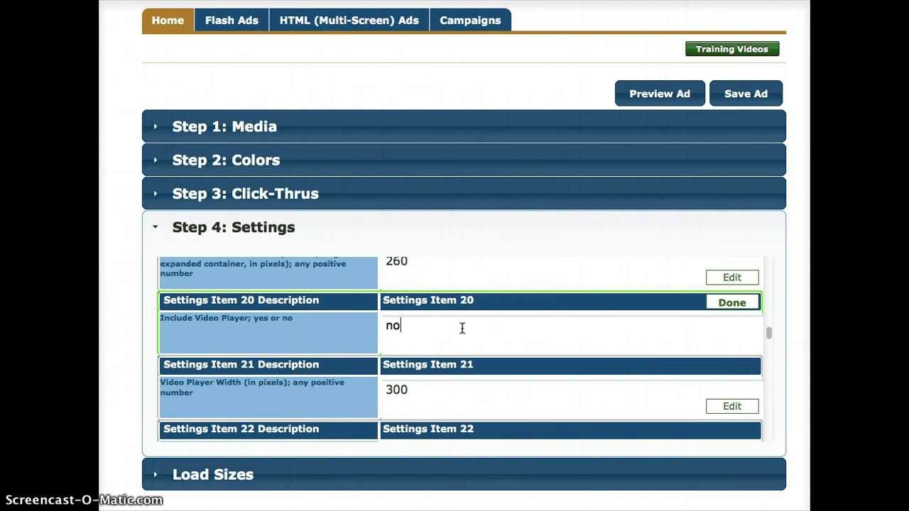
- Review the Custom Hit Area 1 settings for activation, width, height, and horizontal and vertical offsets
scroll(458, 330, "down", 12)
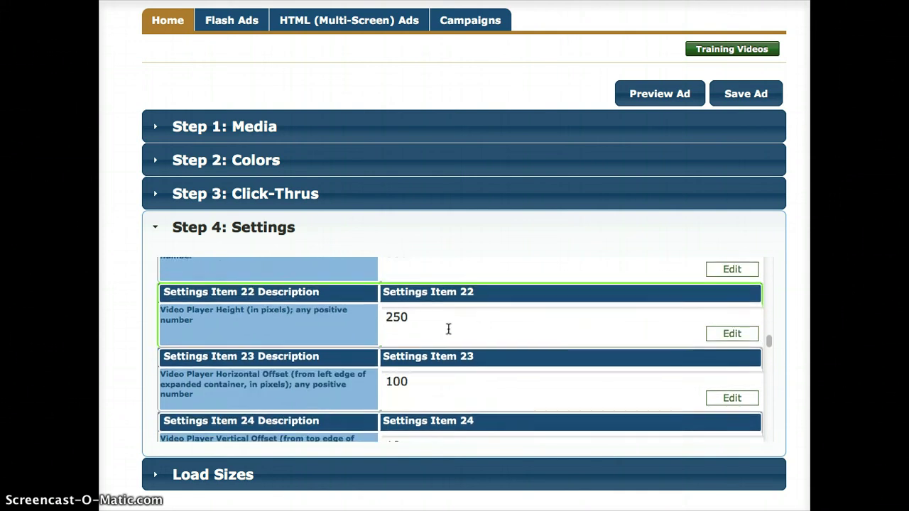
scroll(447, 328, "down", 3)
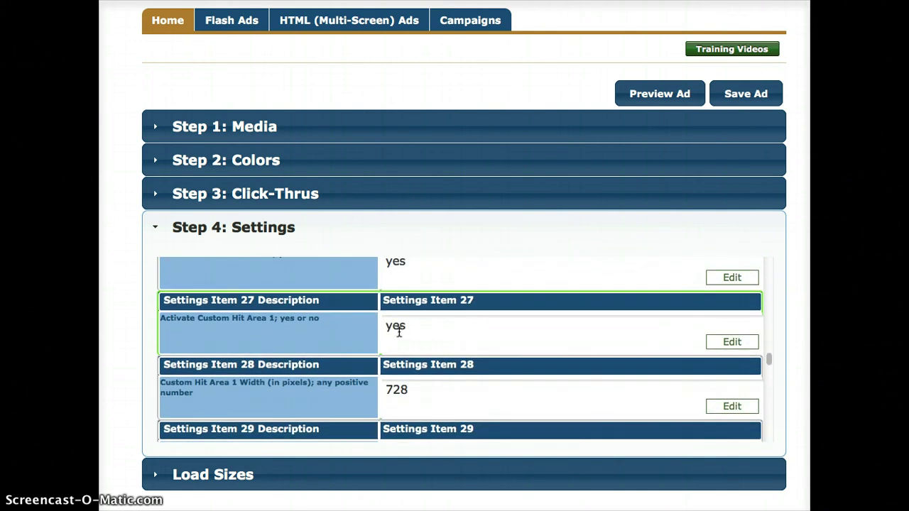
scroll(337, 328, "down", 1)
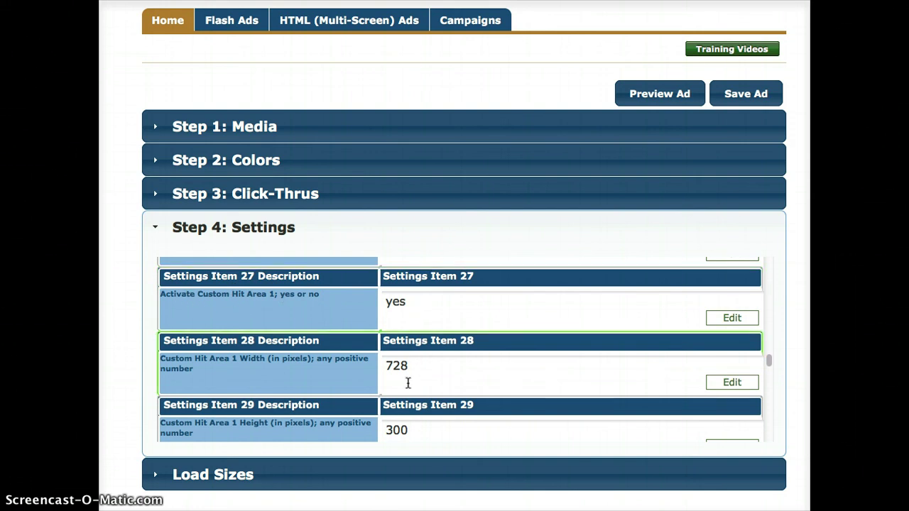
scroll(408, 383, "down", 2)
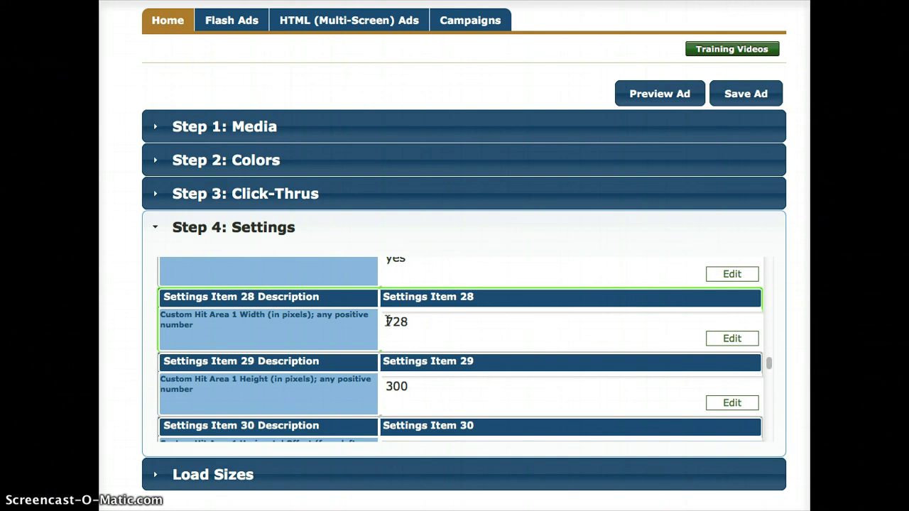
scroll(423, 388, "down", 1)
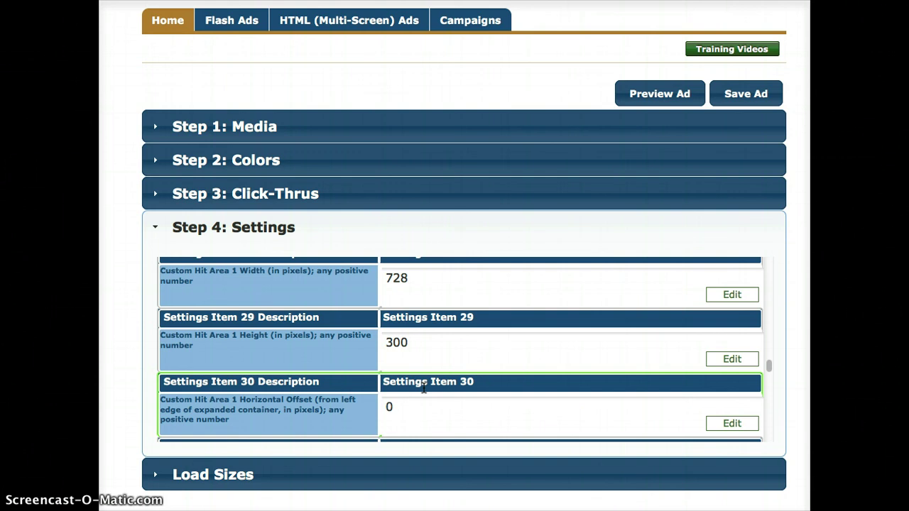
scroll(419, 384, "down", 2)
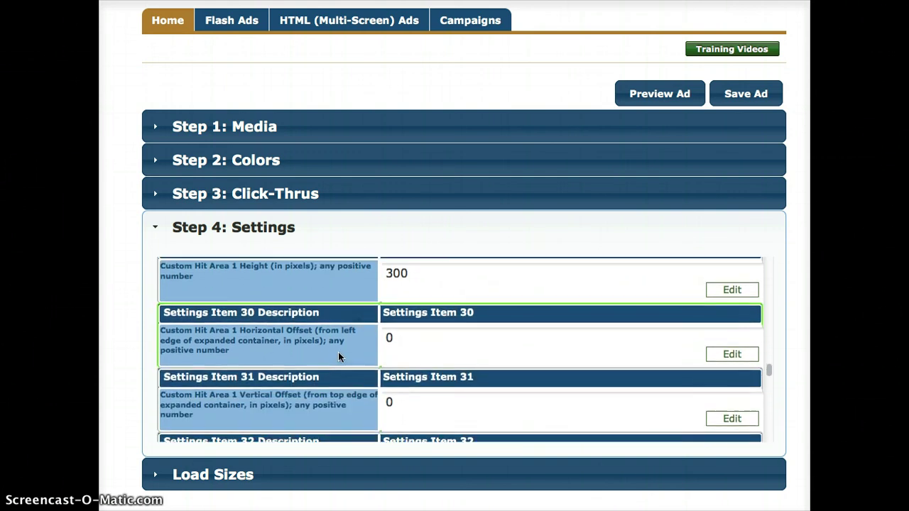
scroll(370, 348, "up", 2)
scroll(398, 348, "down", 5)
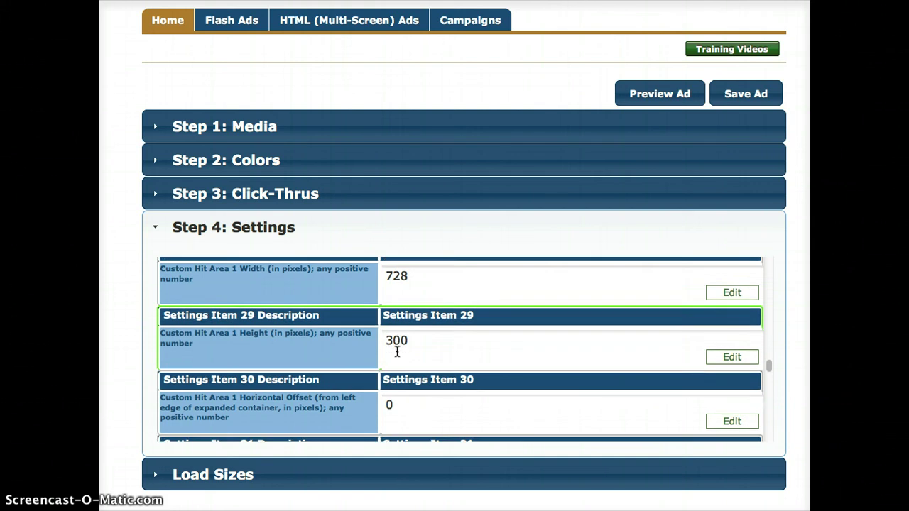
scroll(410, 367, "down", 2)
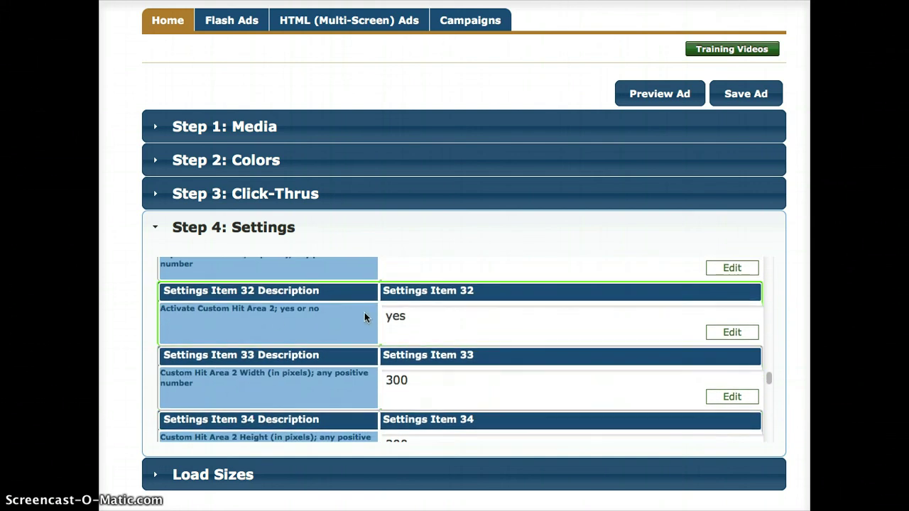
- Review the activation, size and offset settings of Custom Hit Areas 2, 3 and 4 in Settings Items 32 through 46
left_click(410, 315)
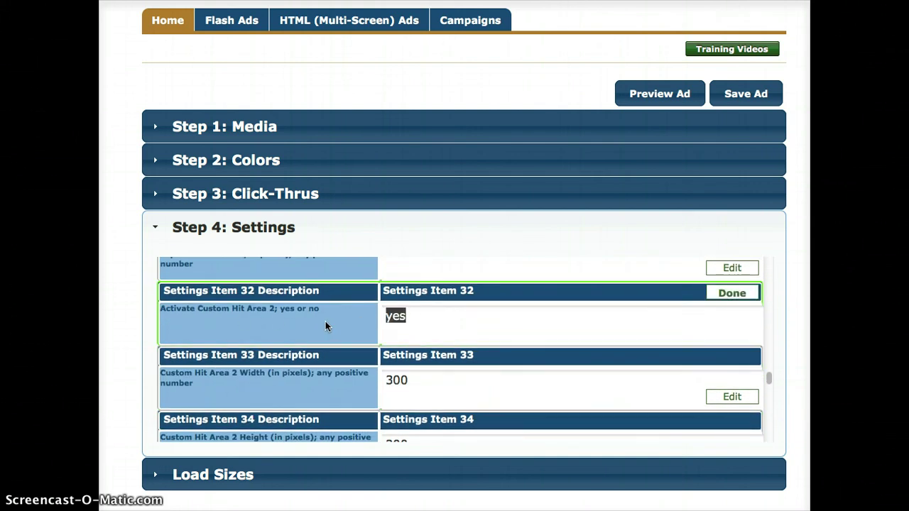
scroll(325, 326, "down", 4)
scroll(295, 305, "up", 2)
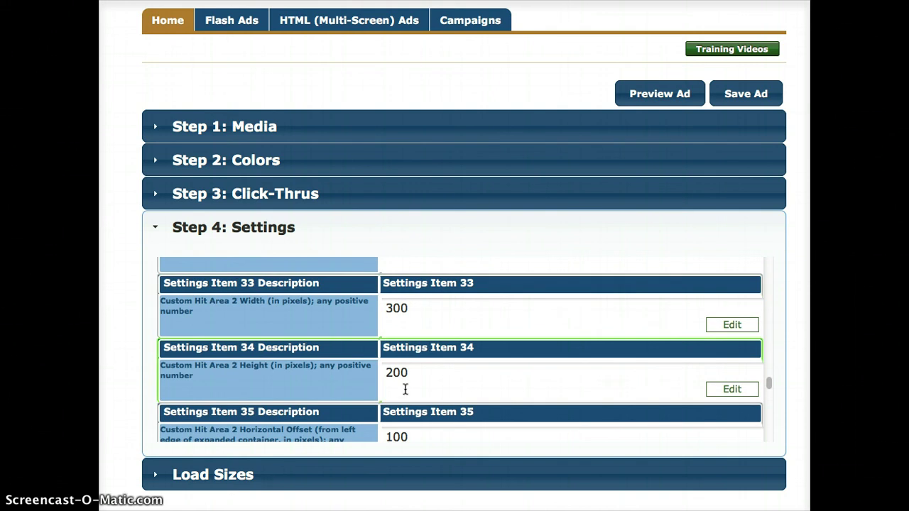
scroll(398, 377, "down", 3)
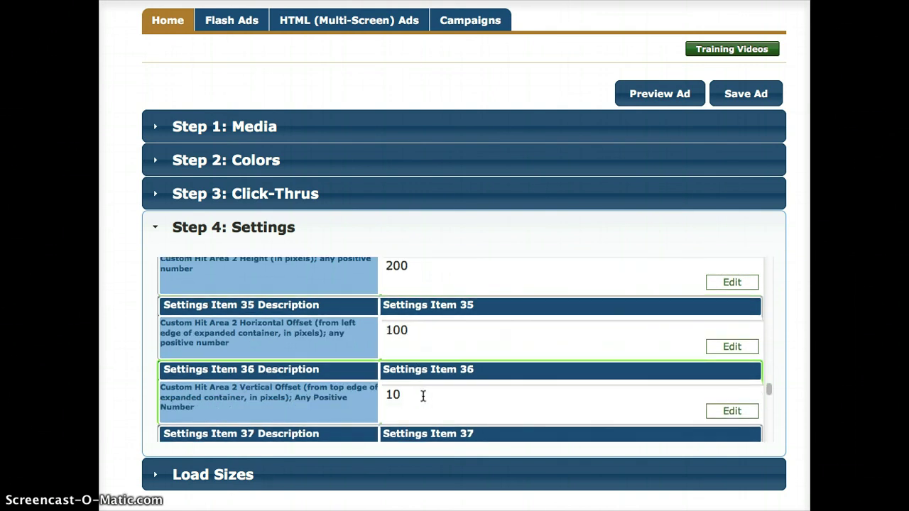
scroll(423, 396, "down", 2)
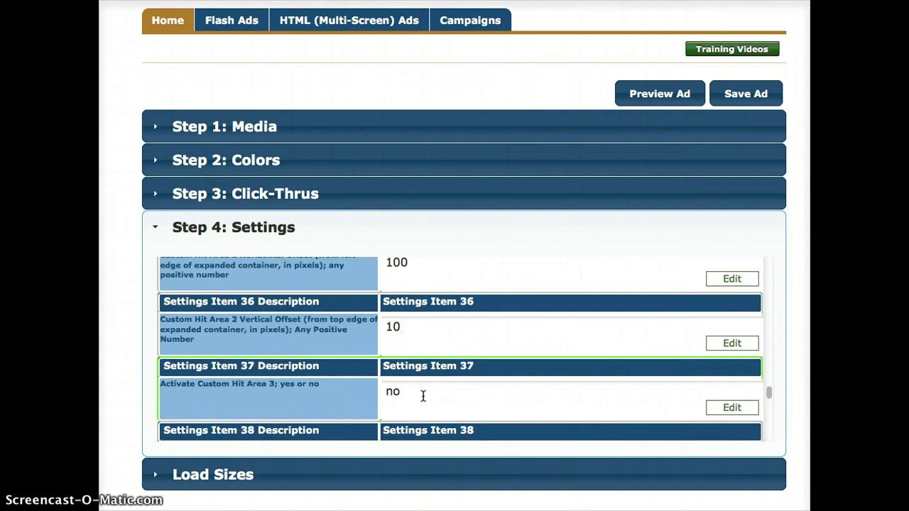
scroll(422, 395, "down", 1)
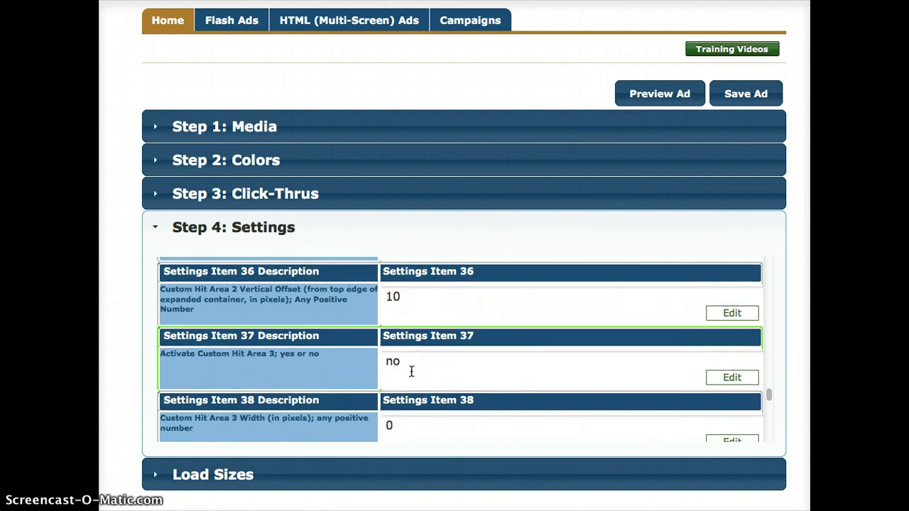
scroll(410, 371, "down", 3)
scroll(408, 387, "down", 6)
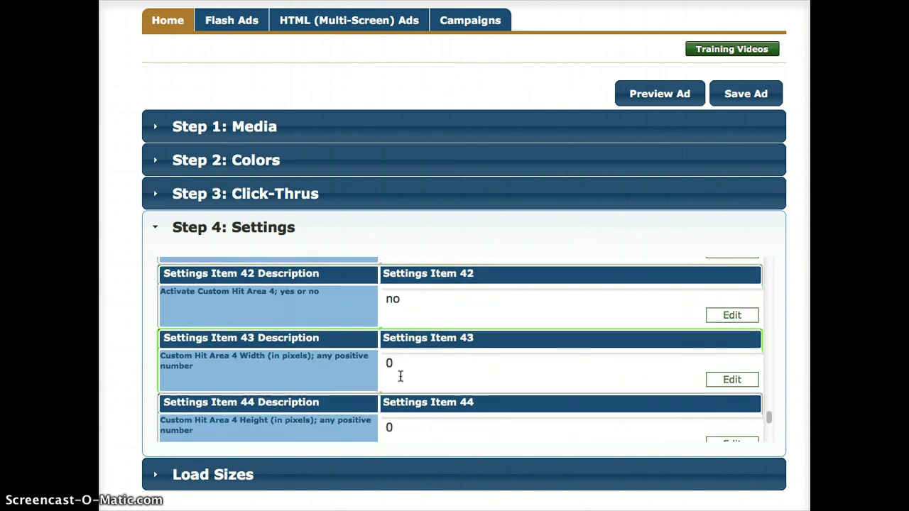
scroll(400, 376, "down", 2)
scroll(398, 384, "down", 5)
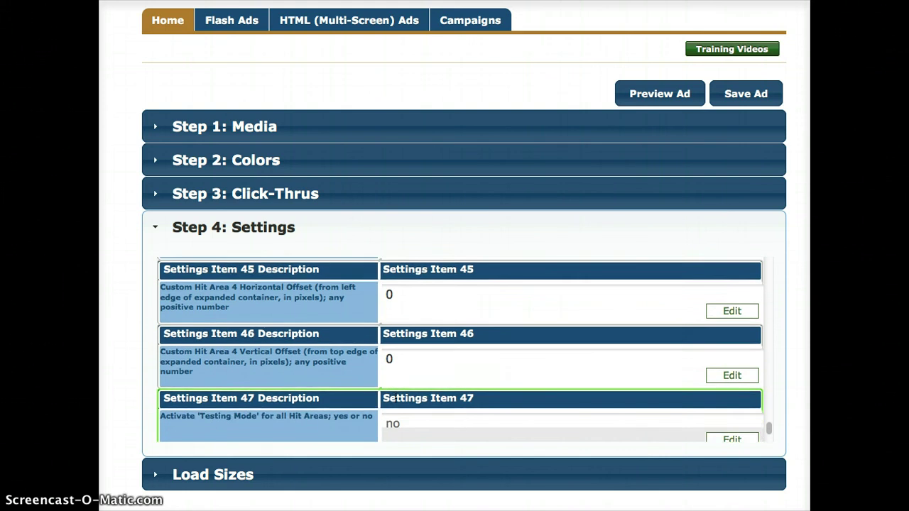
- Set the Custom Hit Area 'Test Mode' Color to red, #ff0000, in the ad's colors
left_click(422, 363)
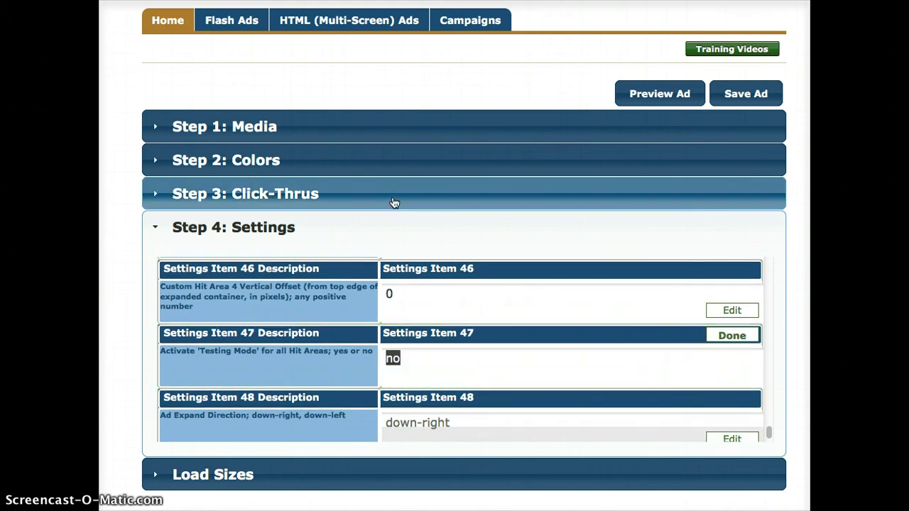
left_click(398, 169)
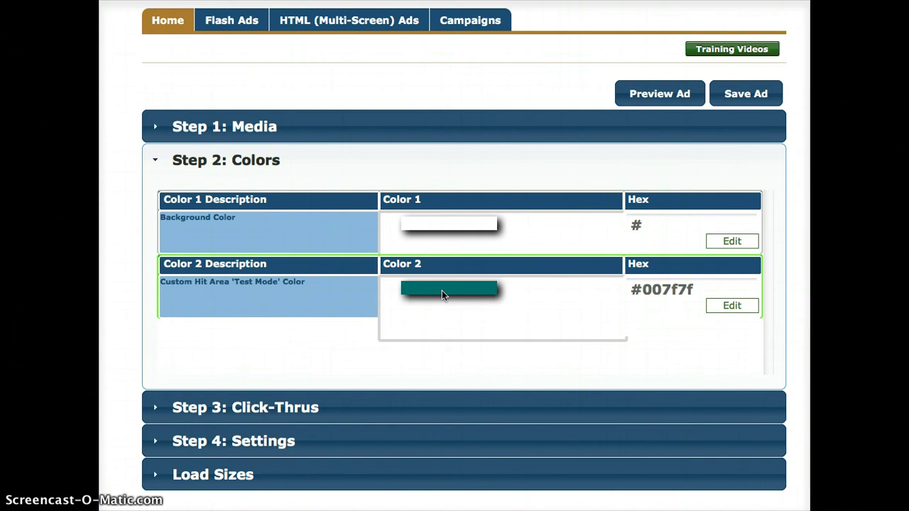
left_click(442, 290)
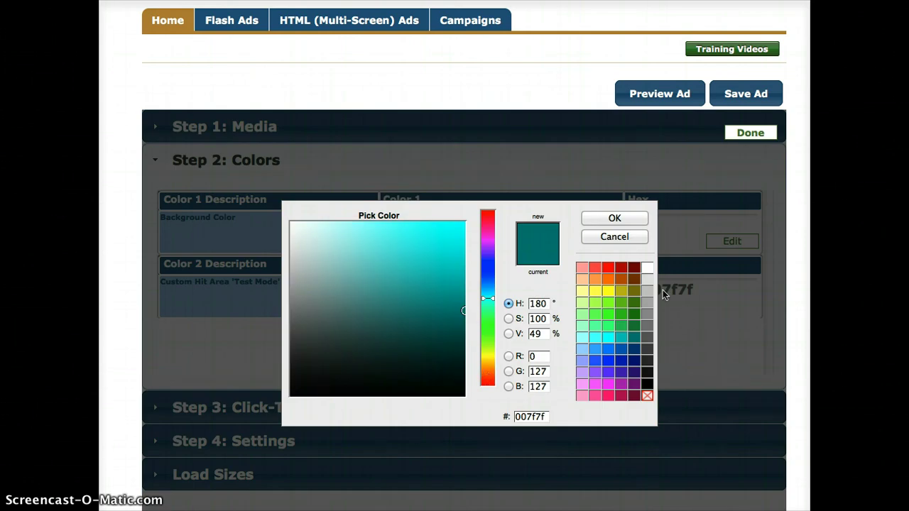
left_click(609, 268)
left_click(625, 222)
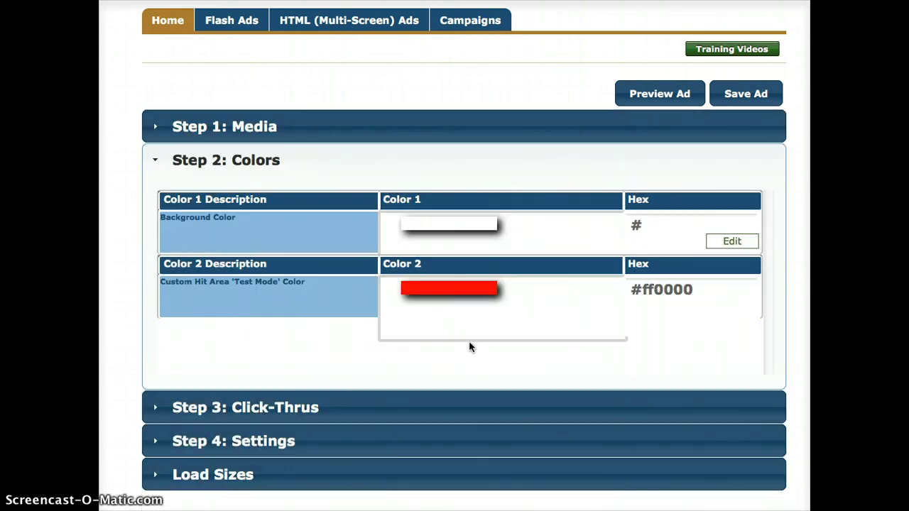
- Set Include Video Player in Settings Item 20 to yes
left_click(437, 443)
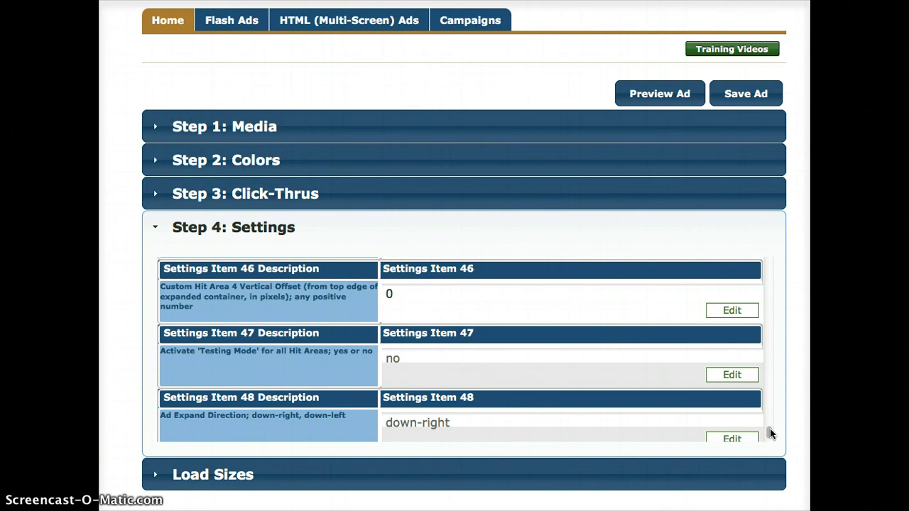
left_click_drag(770, 432, 767, 419)
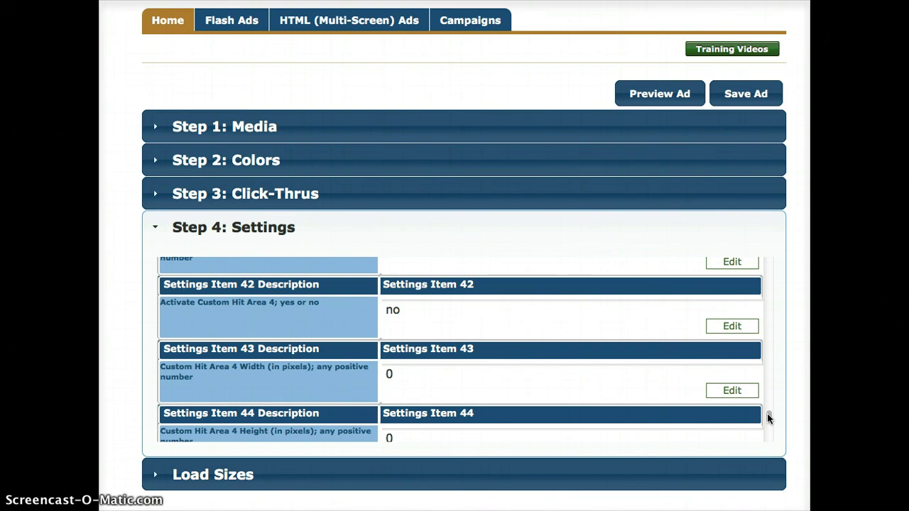
left_click_drag(767, 414, 771, 331)
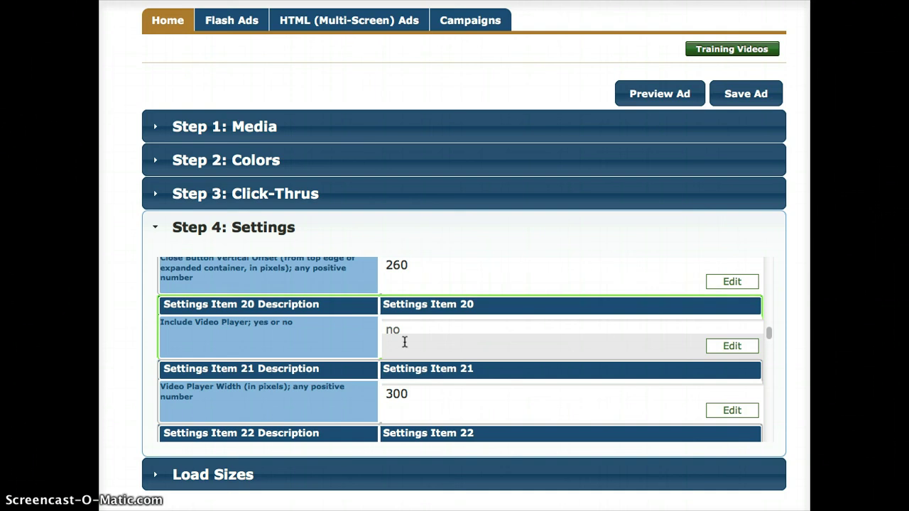
left_click(327, 331)
type("yes")
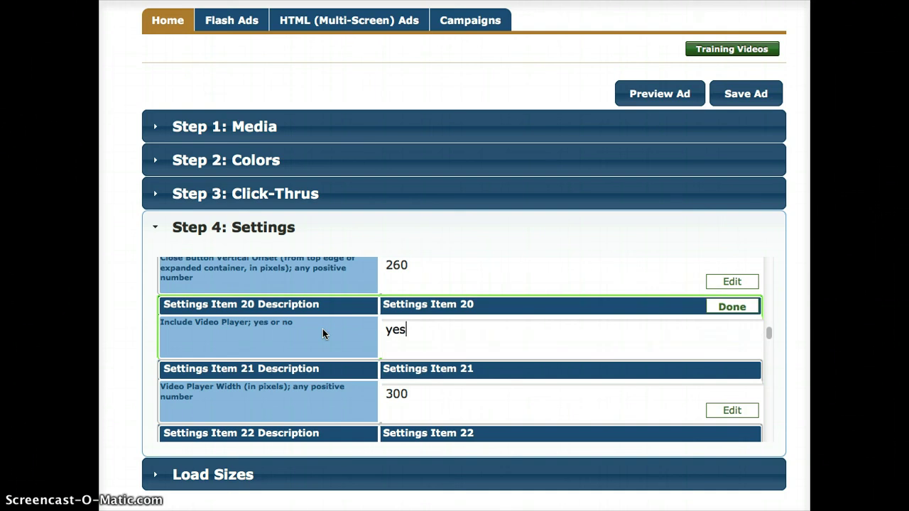
- Preview the expanded ad with its video player, pause the video and close the preview
left_click(688, 103)
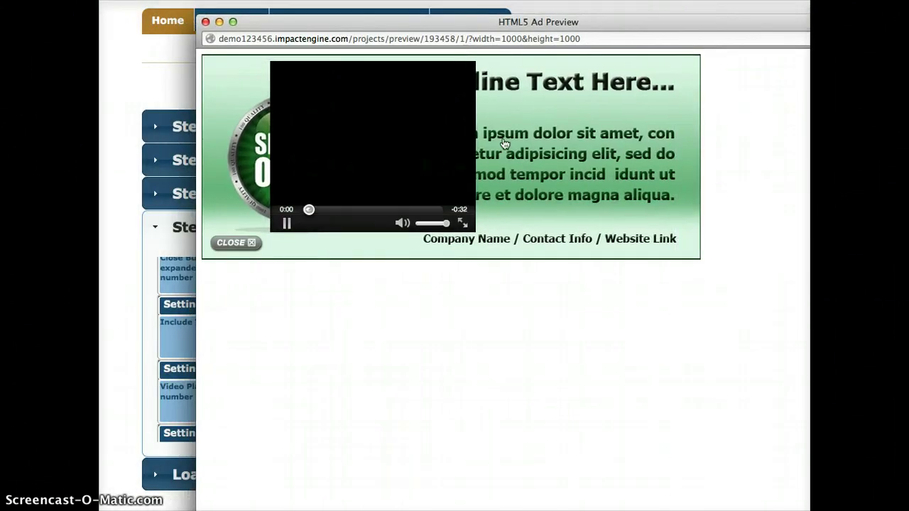
left_click(289, 223)
left_click(206, 21)
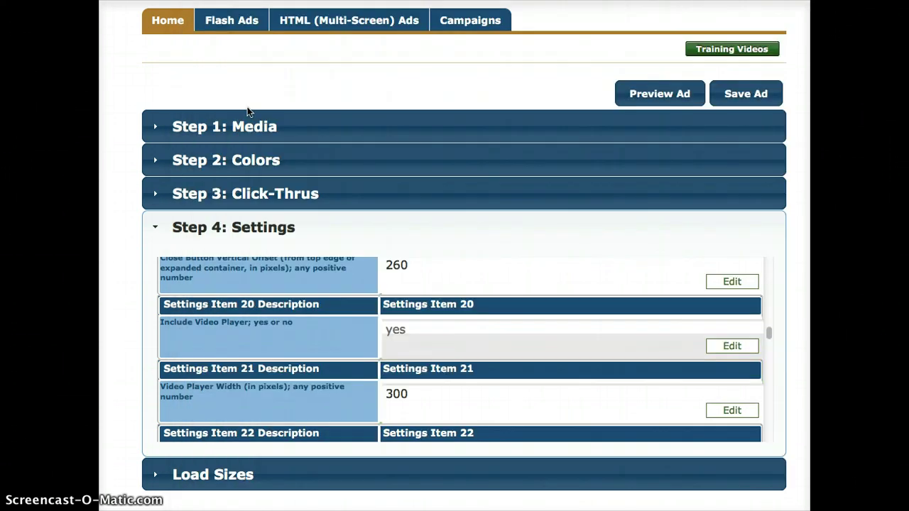